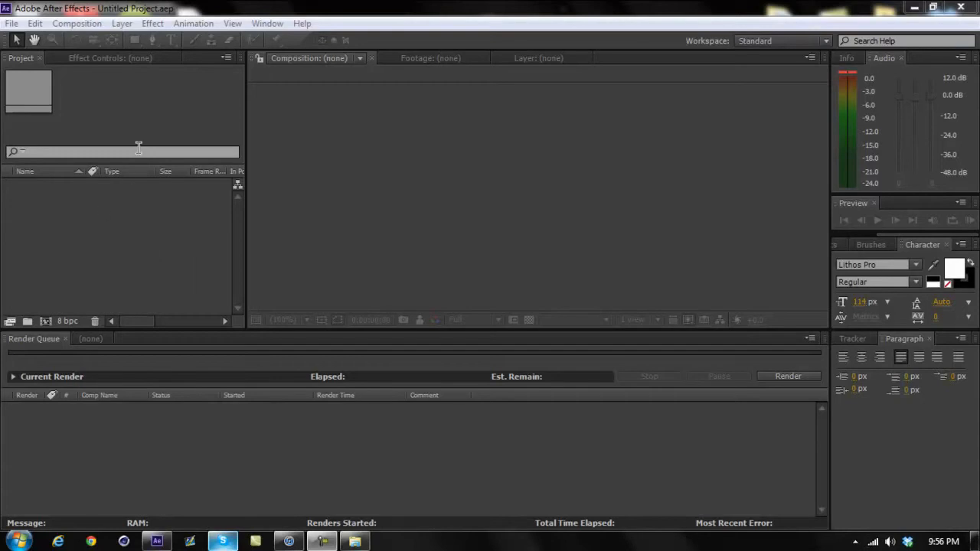
left_click(59, 186)
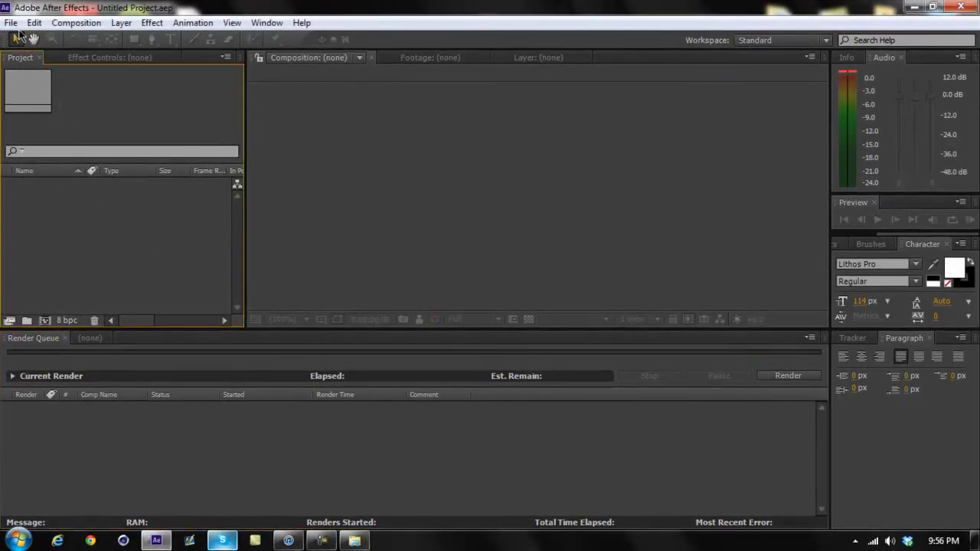
left_click(81, 58)
left_click(22, 57)
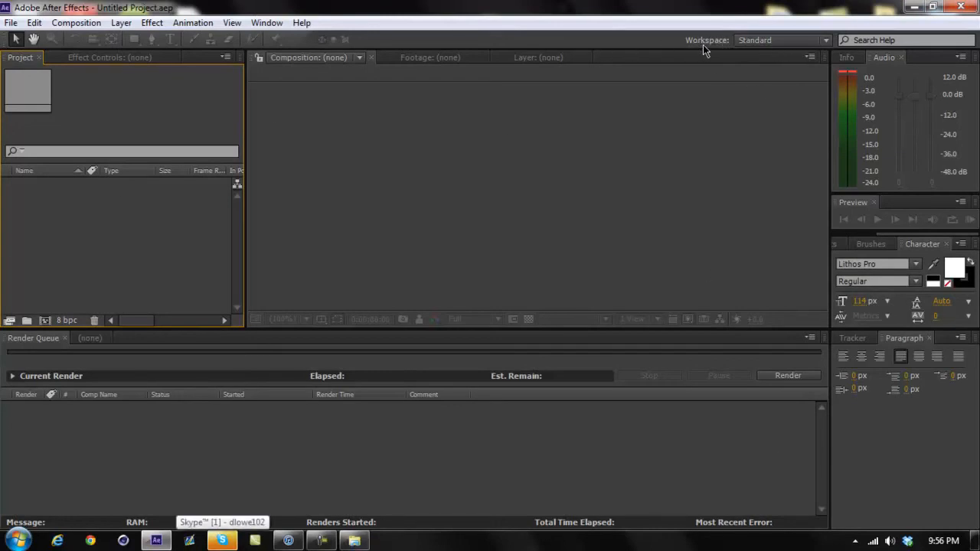
Set the workspace to Standard and close the Paragraph and Tracker panels.
left_click(753, 43)
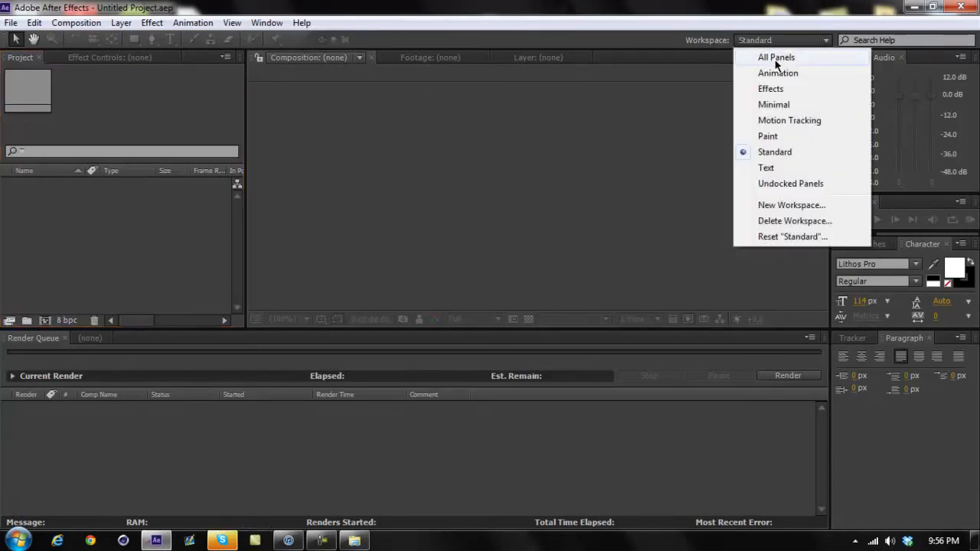
left_click(774, 152)
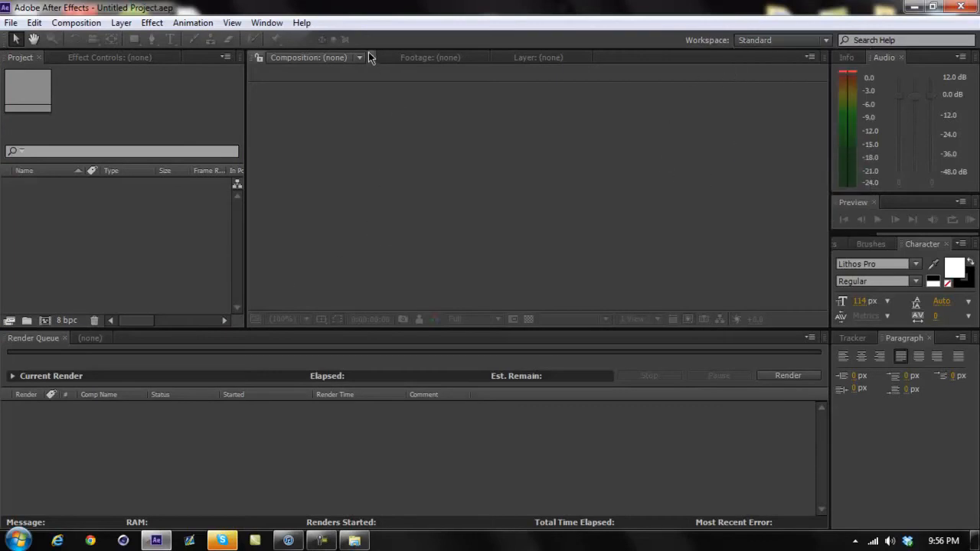
left_click(932, 341)
left_click(931, 338)
left_click(874, 339)
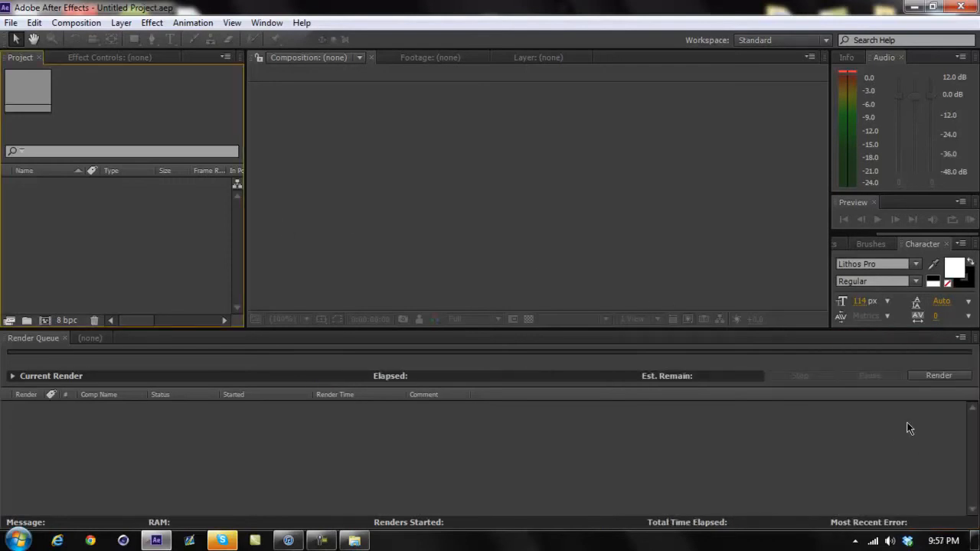
Show the Effects & Presets panel and clear its search text.
left_click(267, 23)
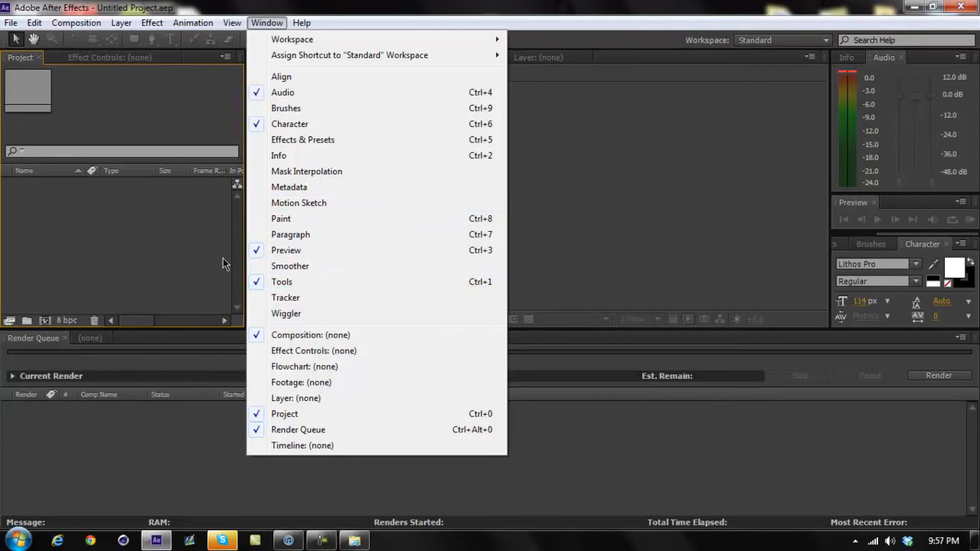
left_click(184, 265)
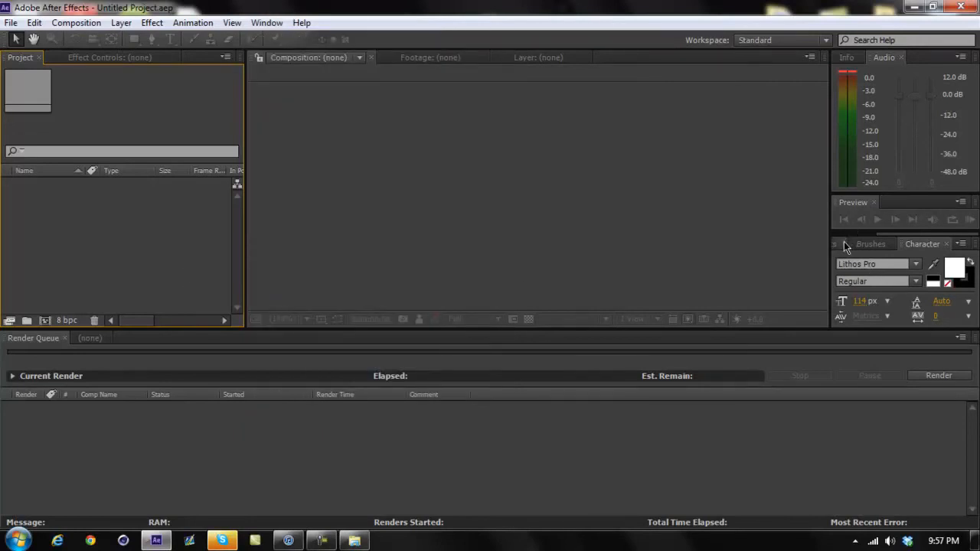
key("ctrl+5")
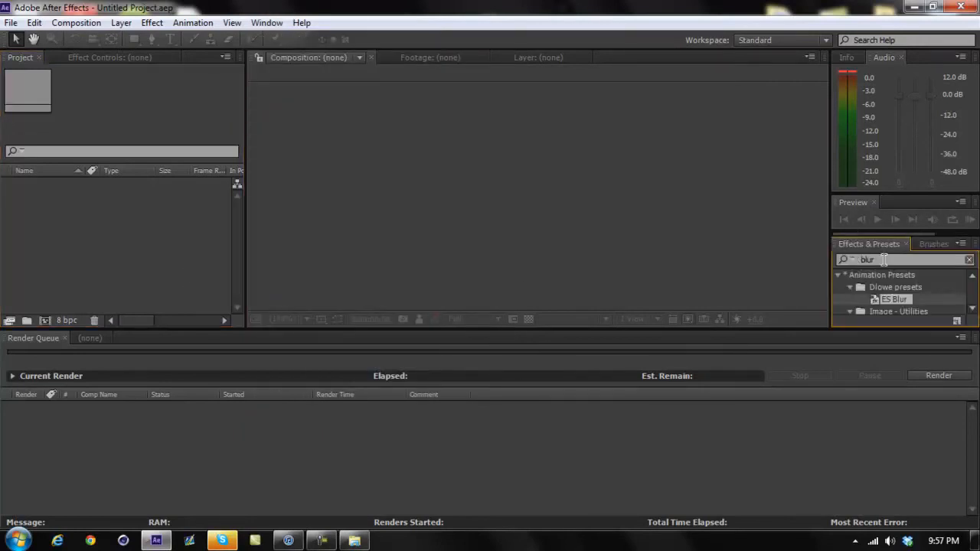
key("BackSpace")
left_click(797, 247)
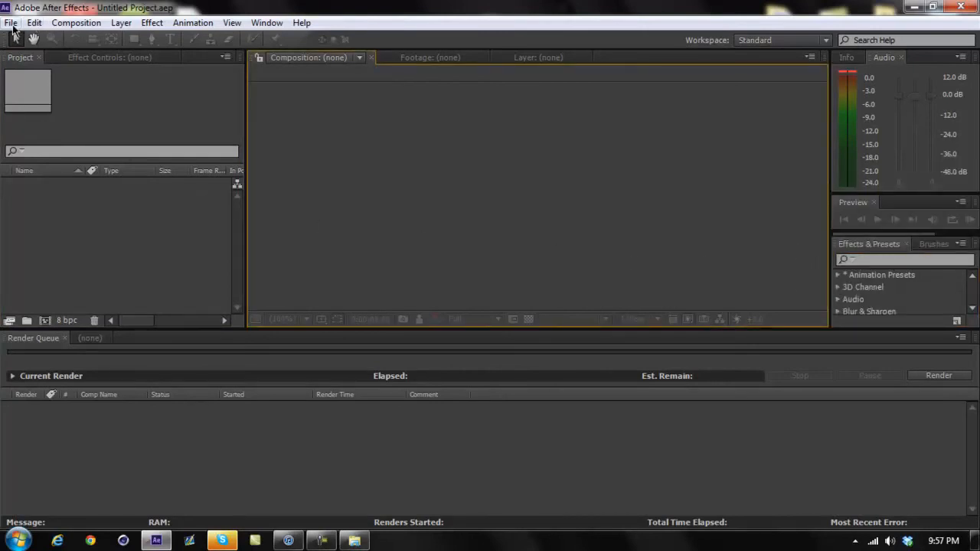
Create a composition named "Mian Comp" with a duration of 0;01;35;35, keeping 1280 x 720 px and 59.94 frames per second.
left_click(76, 25)
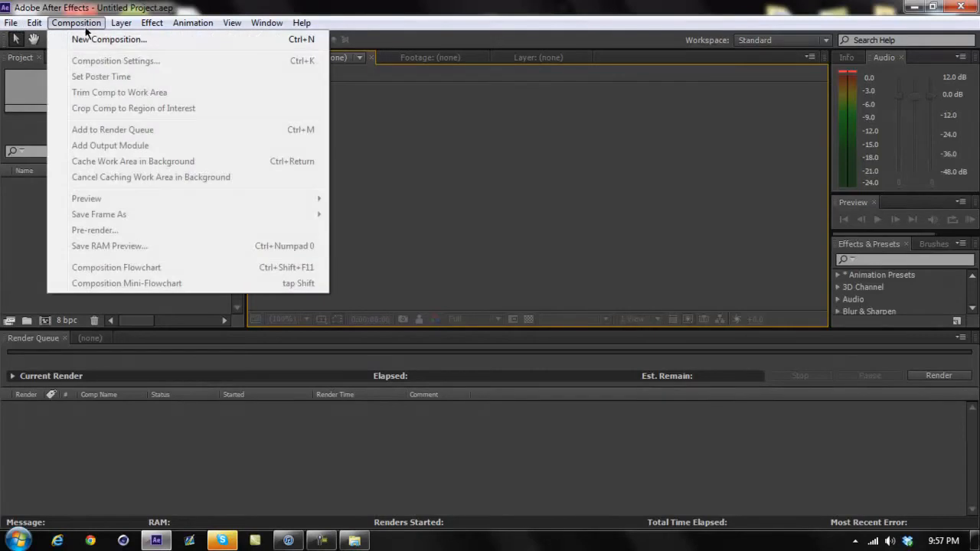
left_click(91, 37)
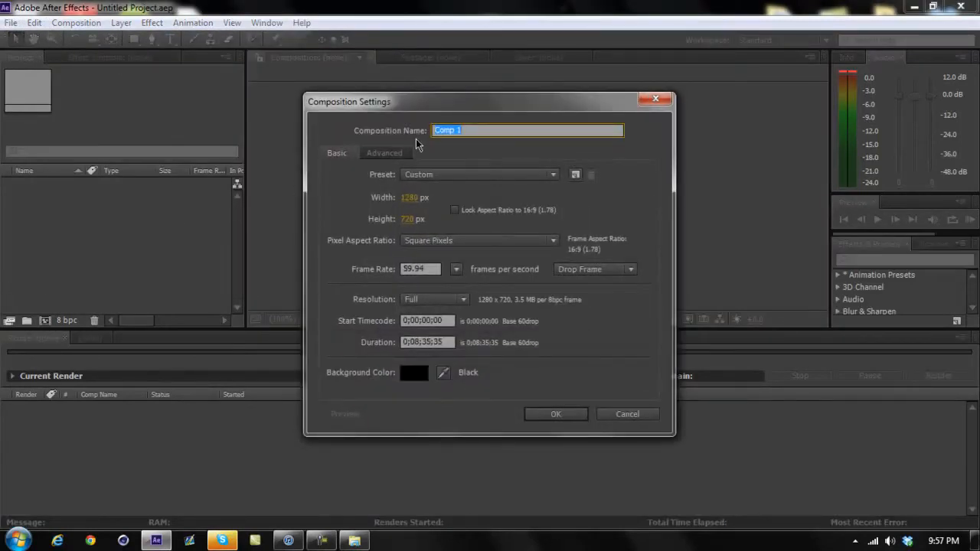
key("BackSpace")
type("Mian")
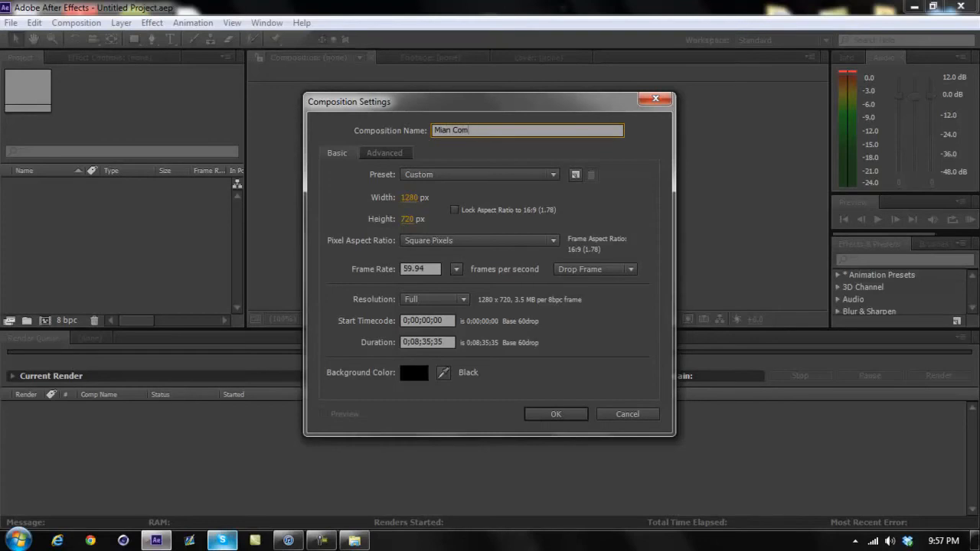
left_click(458, 203)
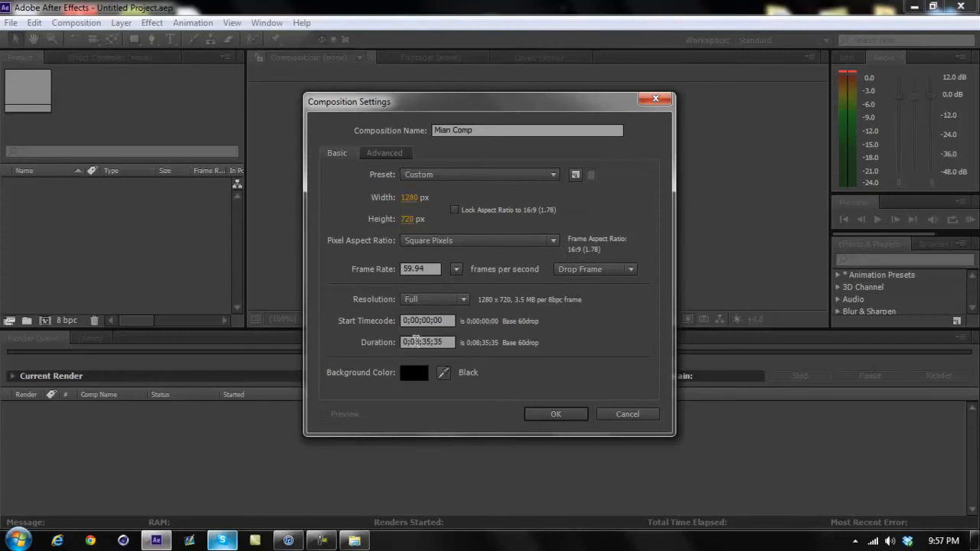
left_click(418, 344)
key("BackSpace")
type("1")
left_click(554, 413)
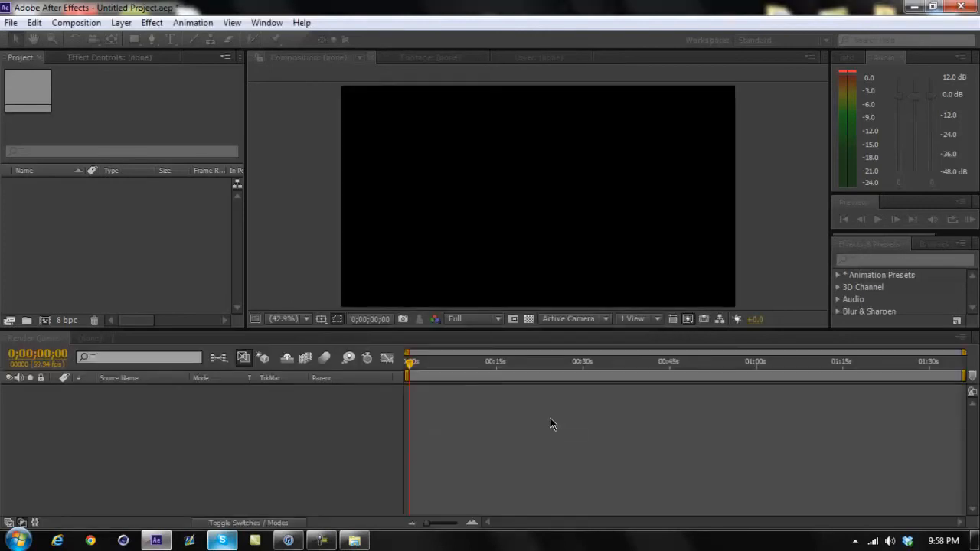
left_click_drag(410, 363, 398, 394)
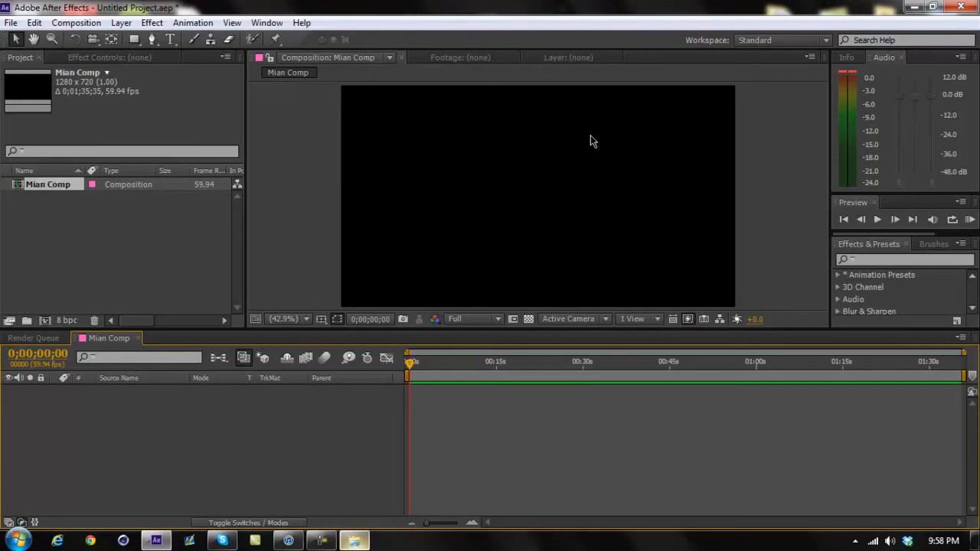
Import the Ambush M40A3 Streak video clip from the Cod 4 folder in Windows Explorer into the After Effects project.
left_click(913, 7)
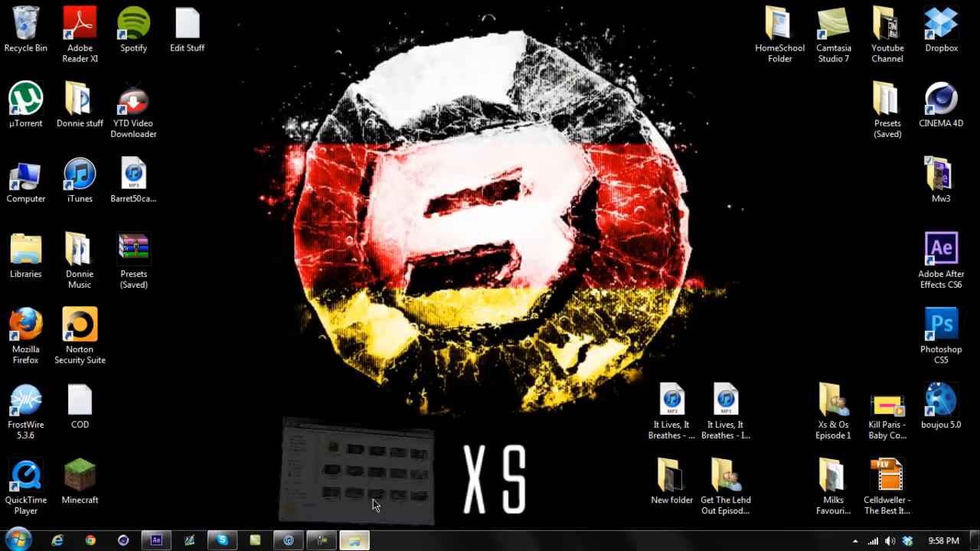
left_click(354, 541)
left_click_drag(356, 63, 357, 24)
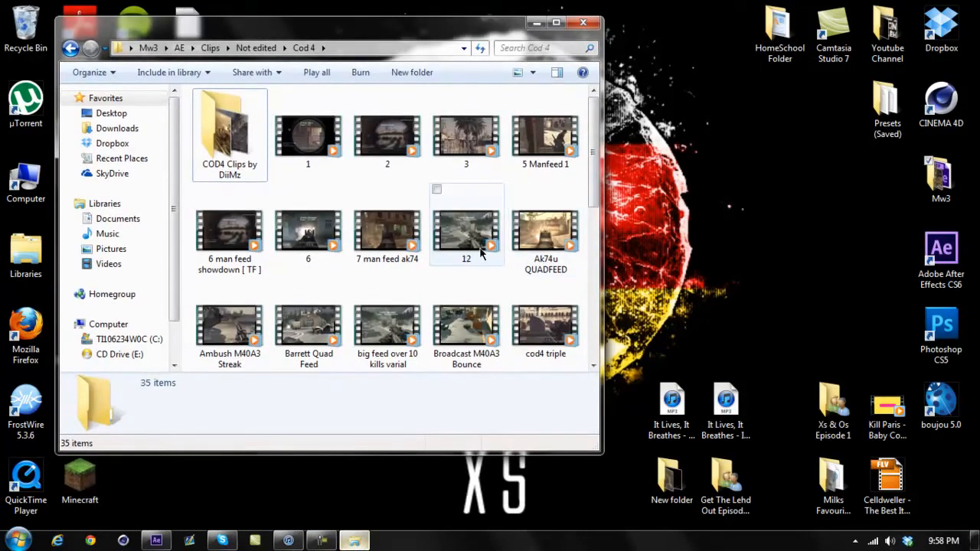
double_click(220, 153)
left_click(70, 49)
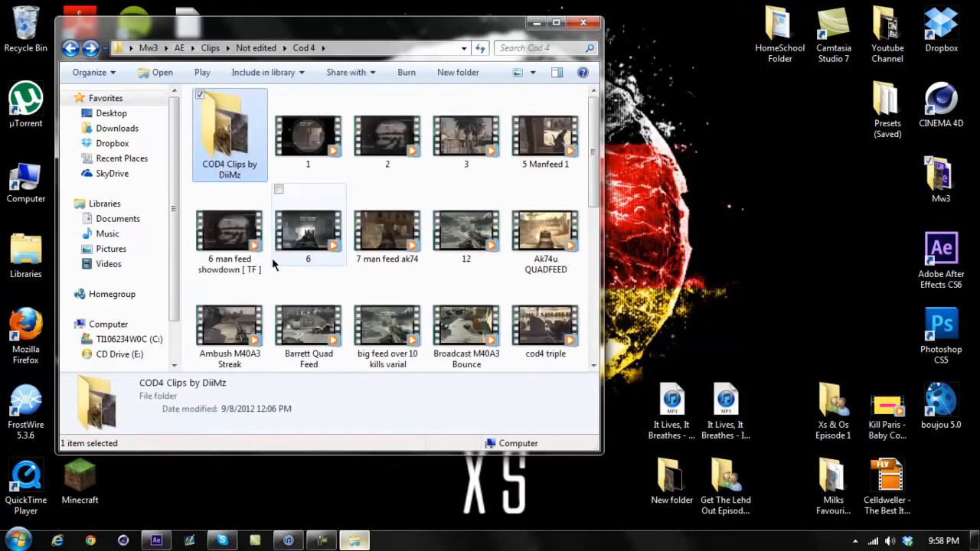
left_click(240, 340)
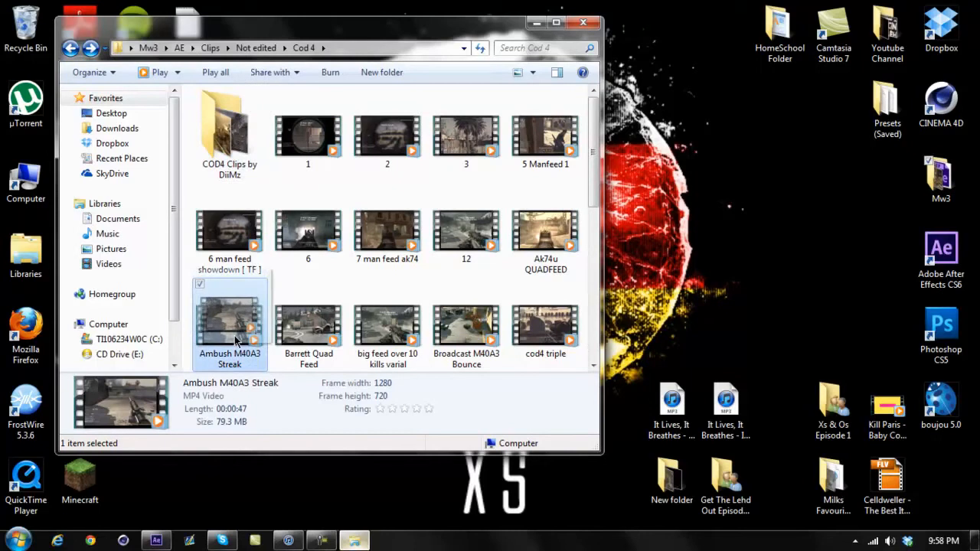
mouse_move(236, 341)
left_mouse_down()
mouse_move(202, 437)
mouse_move(289, 498)
mouse_move(240, 531)
mouse_move(172, 541)
mouse_move(190, 485)
mouse_move(211, 294)
mouse_move(143, 275)
left_mouse_up()
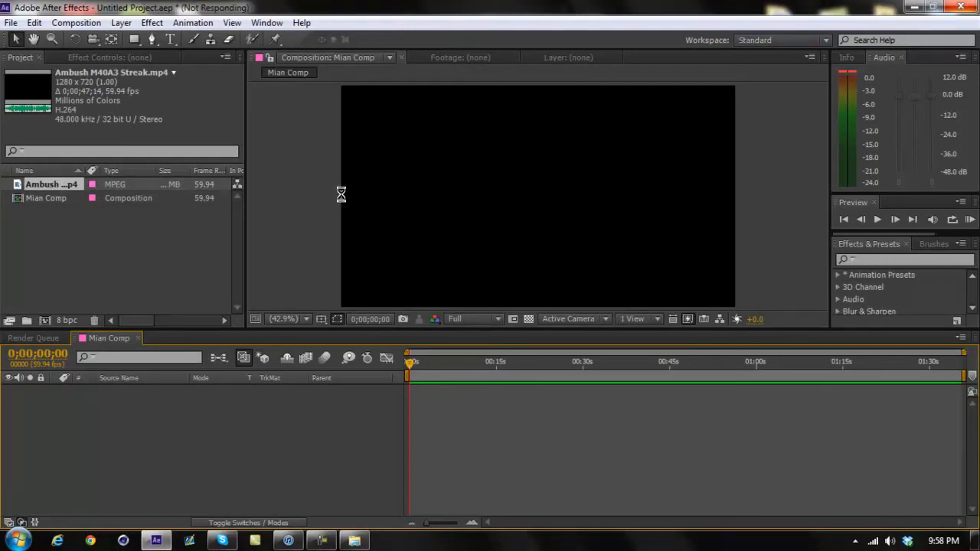
left_click(81, 274)
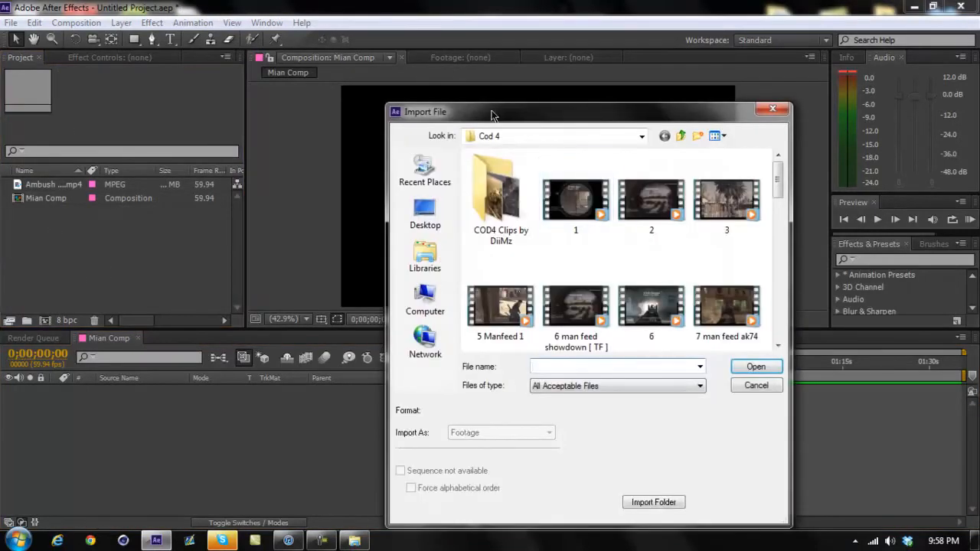
left_click(773, 108)
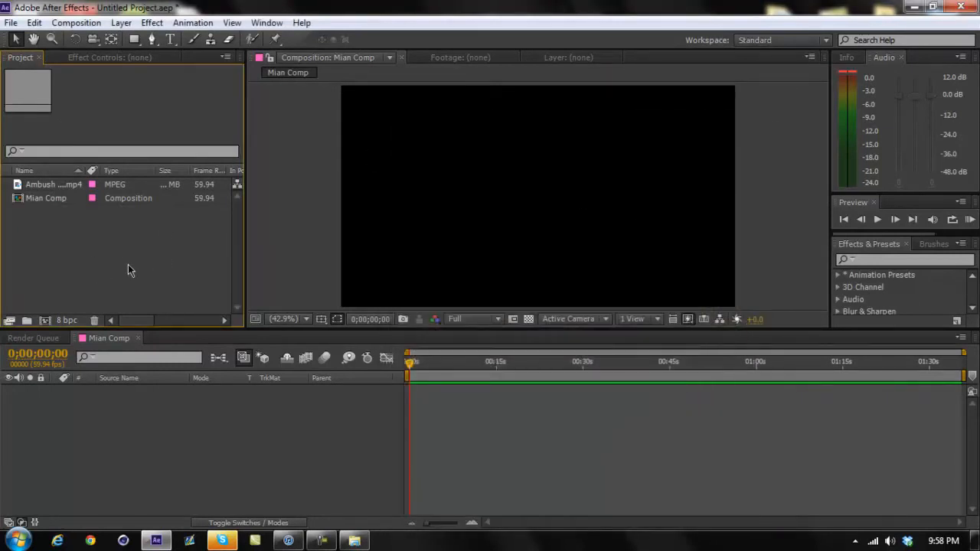
left_click(228, 540)
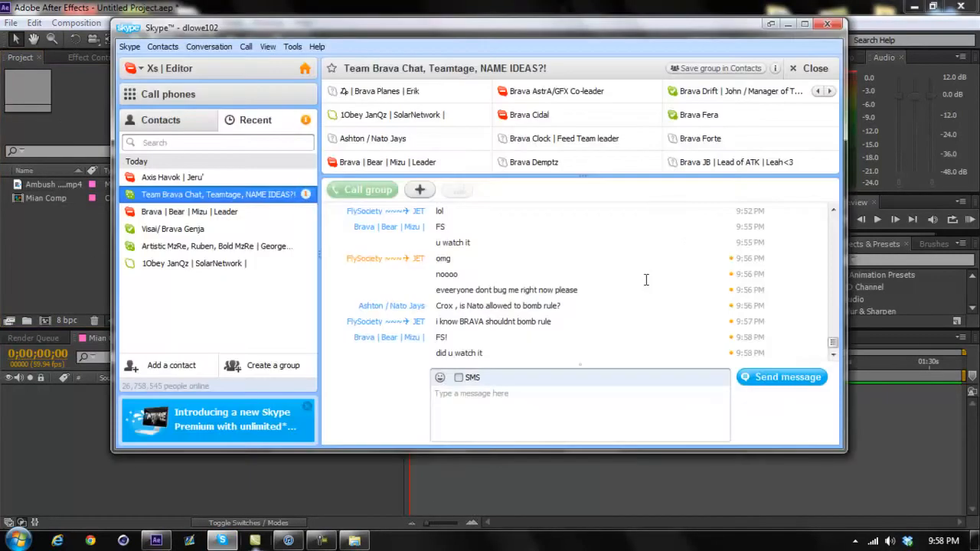
left_click(788, 25)
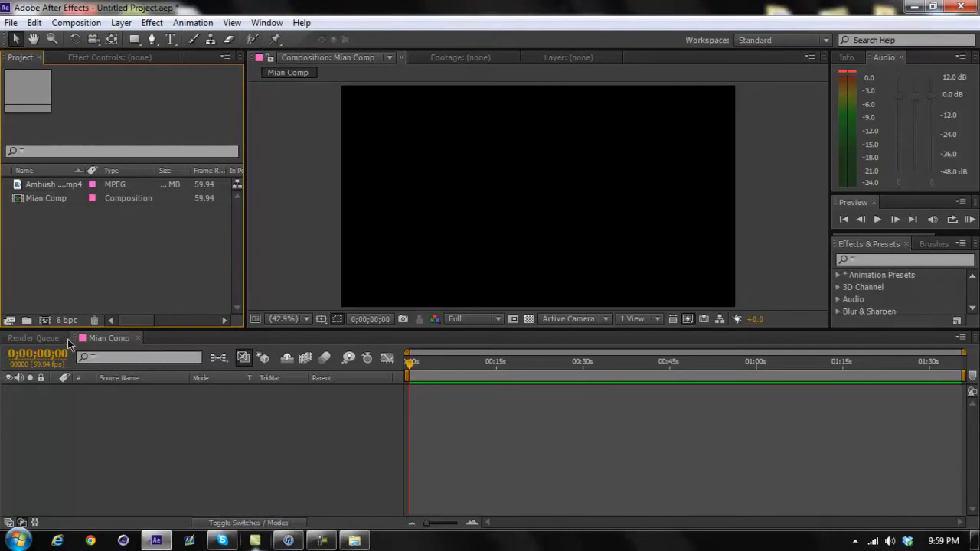
Rename the "Mian Comp" composition as "Main Comp".
right_click(41, 201)
left_click(100, 387)
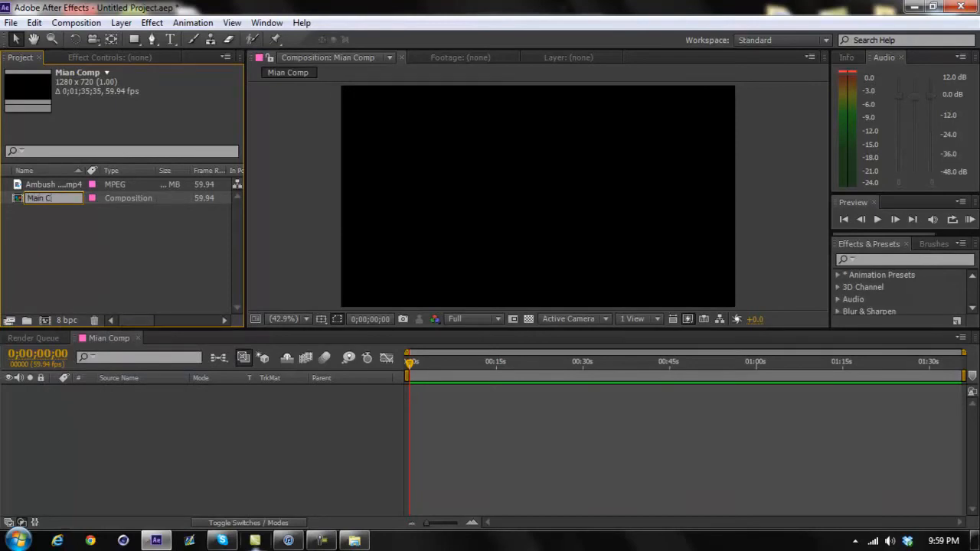
left_click(106, 280)
Create a new composition from the Ambush M40A3 Streak.mp4 footage.
mouse_move(58, 186)
left_mouse_down()
mouse_move(126, 271)
mouse_move(47, 321)
left_mouse_up()
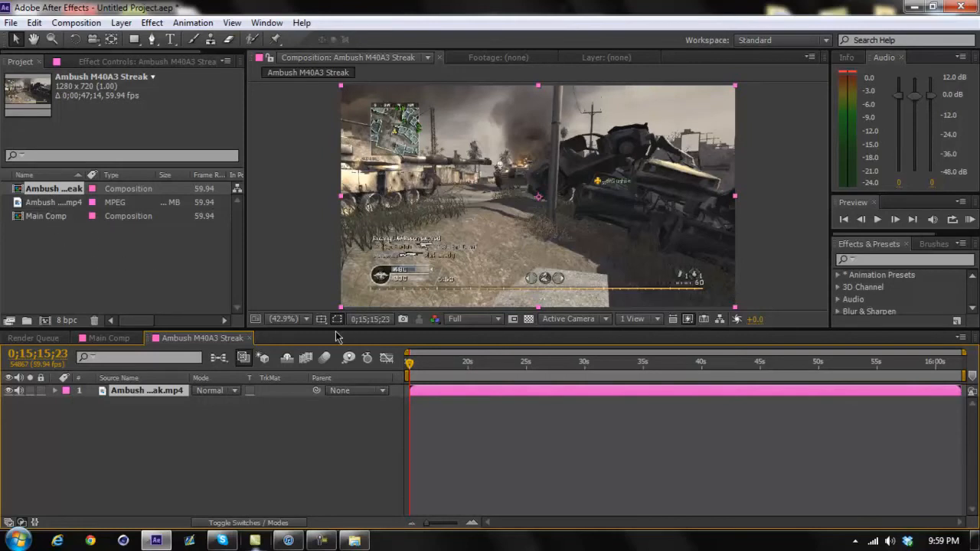
left_click(36, 218)
left_click(52, 205)
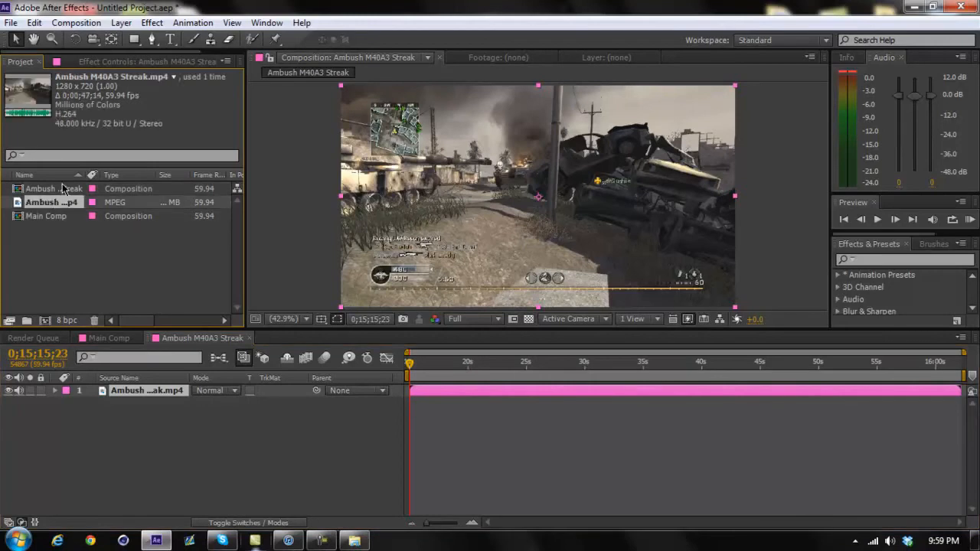
Nest the Ambush M40A3 Streak composition in Main Comp and move the current time to 0;00;06;42.
left_click(107, 337)
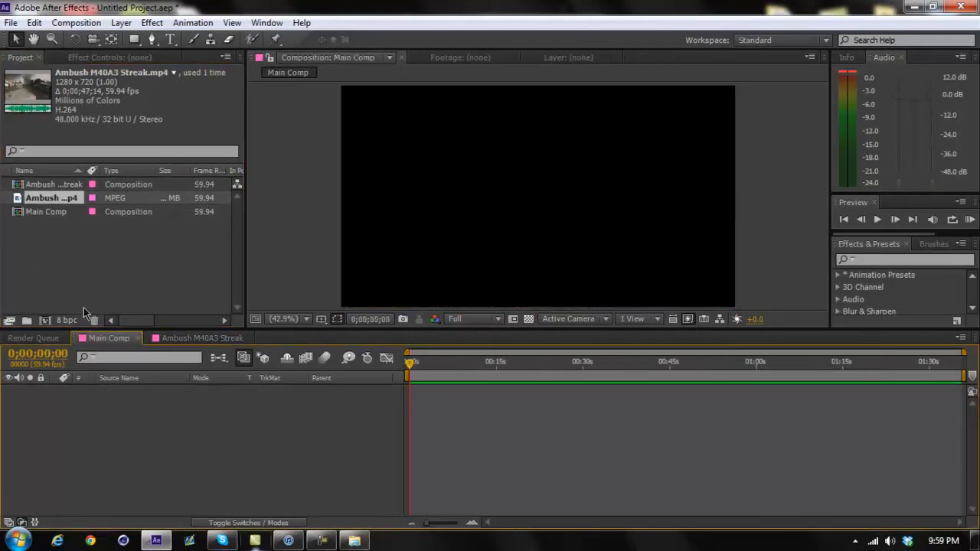
mouse_move(52, 185)
left_mouse_down()
mouse_move(85, 203)
mouse_move(135, 410)
mouse_move(116, 450)
left_mouse_up()
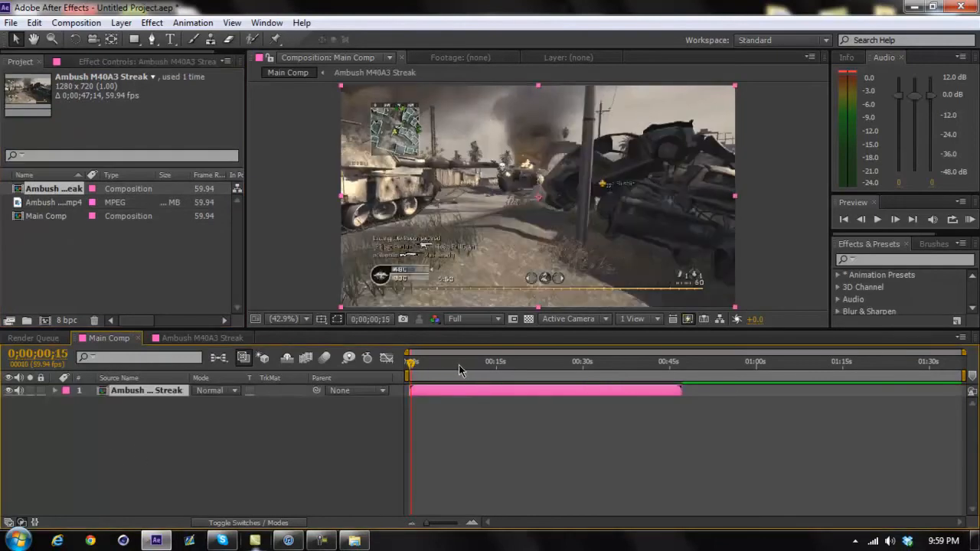
left_click_drag(412, 363, 447, 364)
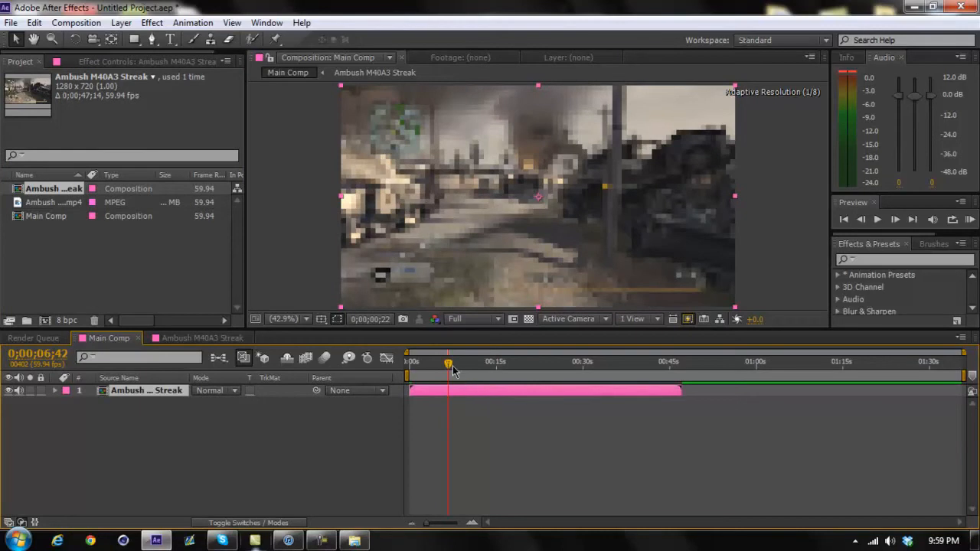
Set Main Comp's preview resolution to Third, trying Half first.
left_click(488, 319)
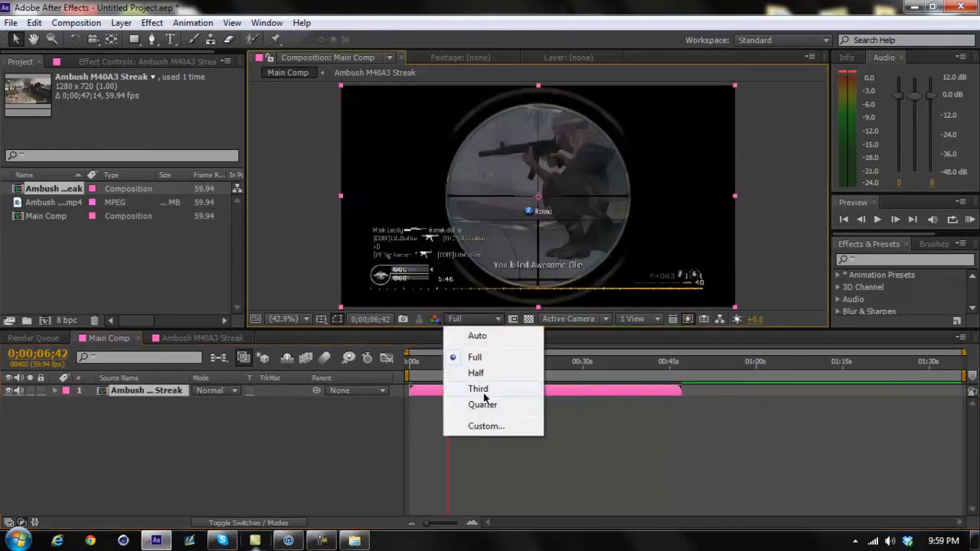
left_click(482, 374)
left_click(477, 319)
left_click(478, 389)
left_click(475, 430)
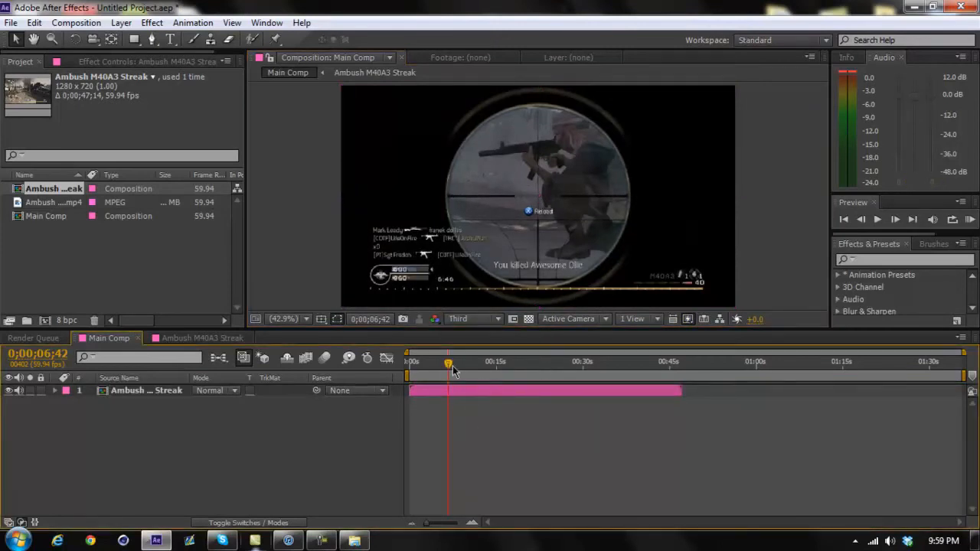
Switch to the Ambush M40A3 Streak composition and scrub its footage to 0;15;26;52.
left_click(49, 216)
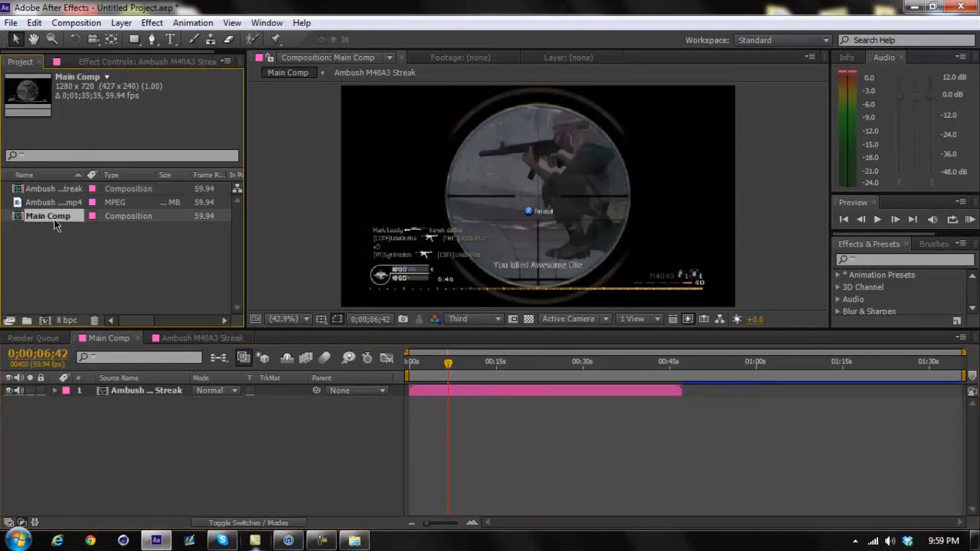
left_click(200, 338)
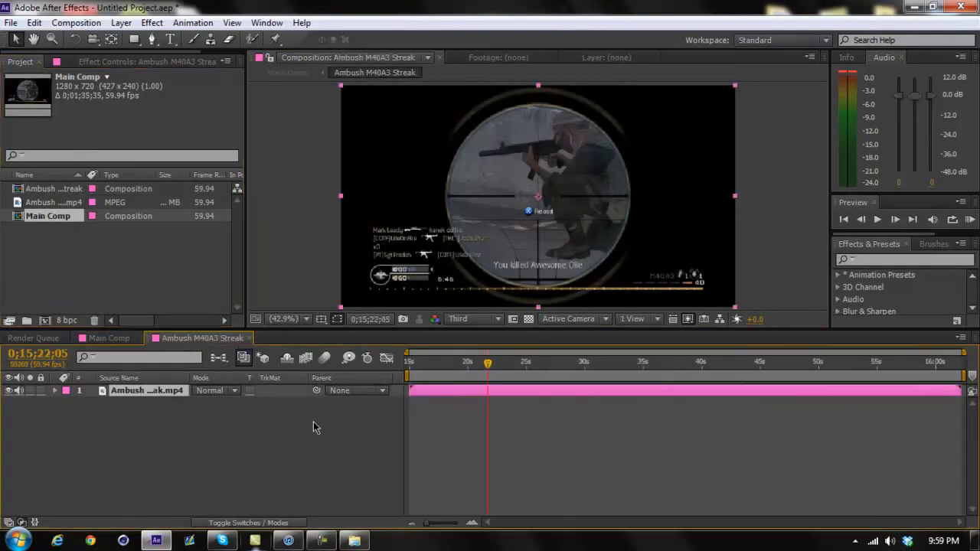
left_click_drag(491, 370, 545, 365)
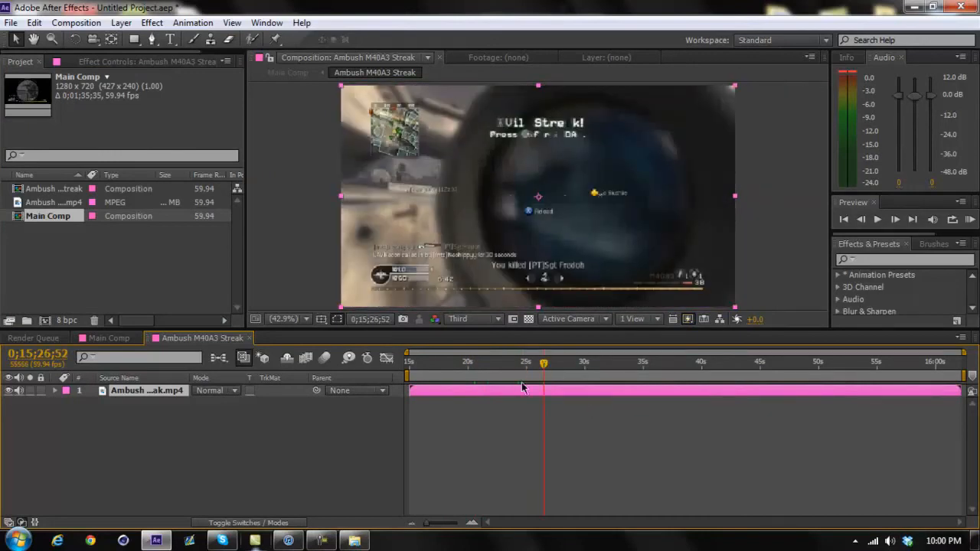
left_click(322, 542)
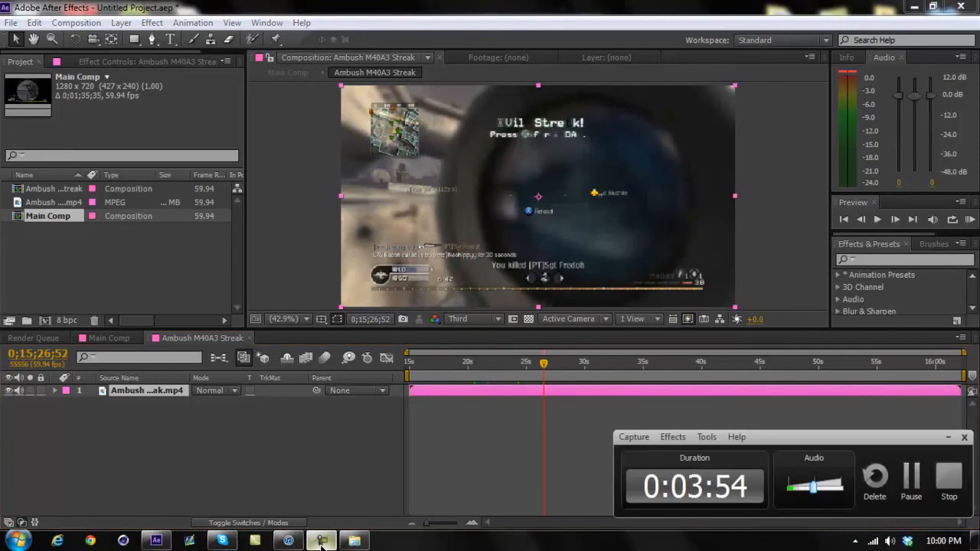
left_click(322, 541)
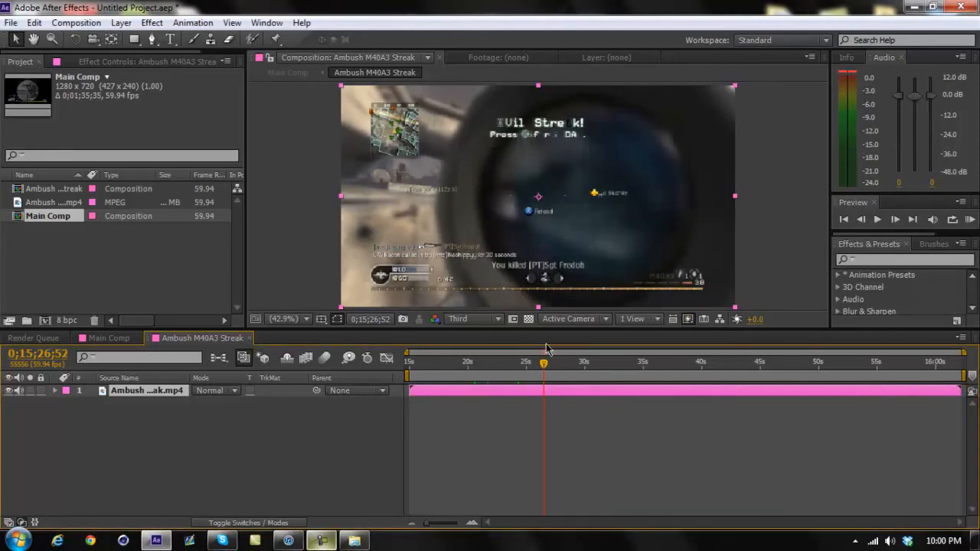
Scrub the Ambush M40A3 Streak composition to 0;15;20;22 and toggle Live Update off and back on.
left_click_drag(546, 364, 463, 387)
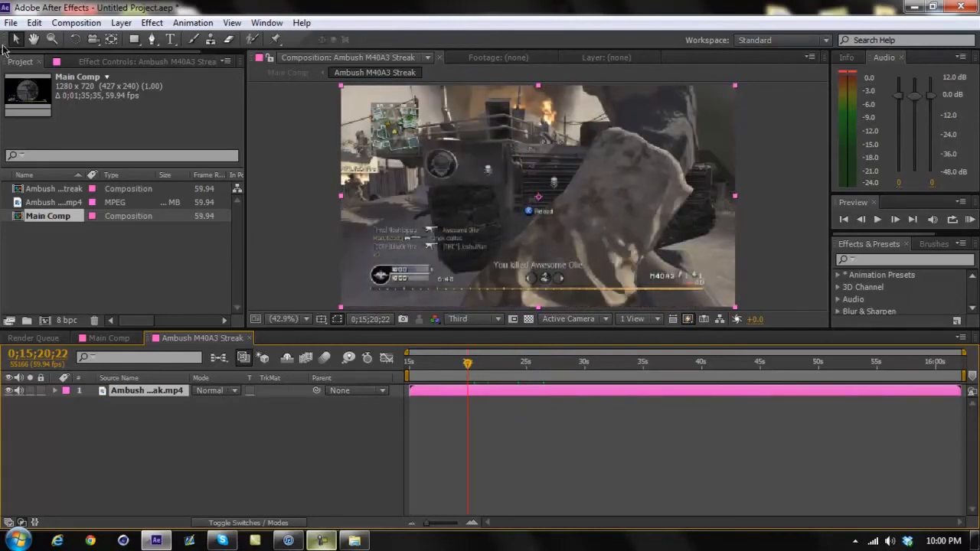
left_click(9, 24)
left_click(32, 3)
left_click(244, 358)
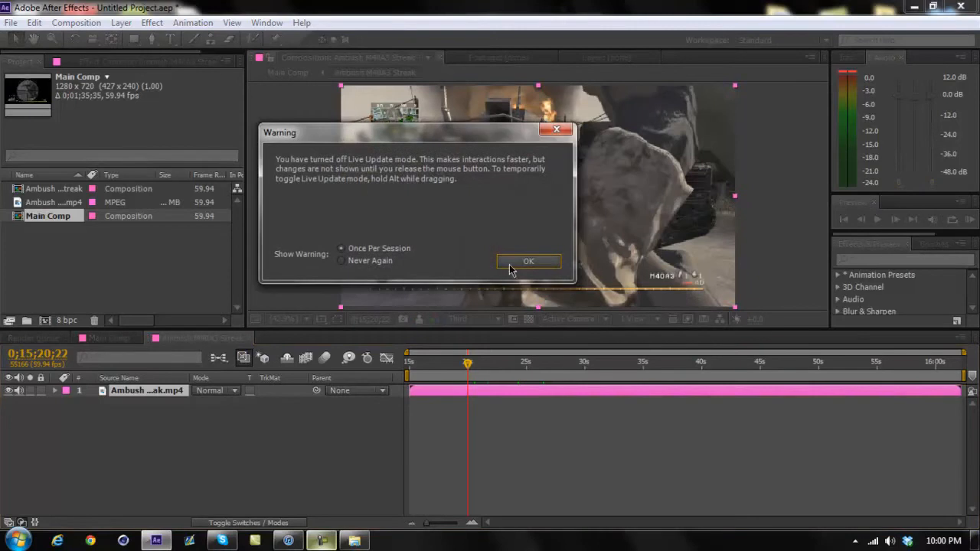
left_click(528, 263)
left_click(243, 358)
Enable frame blending and motion blur for the Ambush M40A3 Streak composition.
left_click(307, 359)
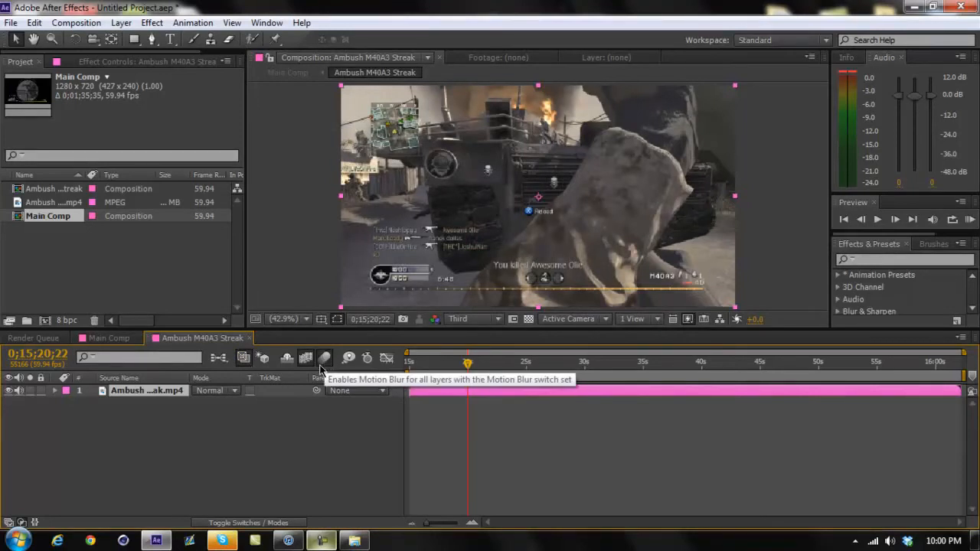
left_click(326, 359)
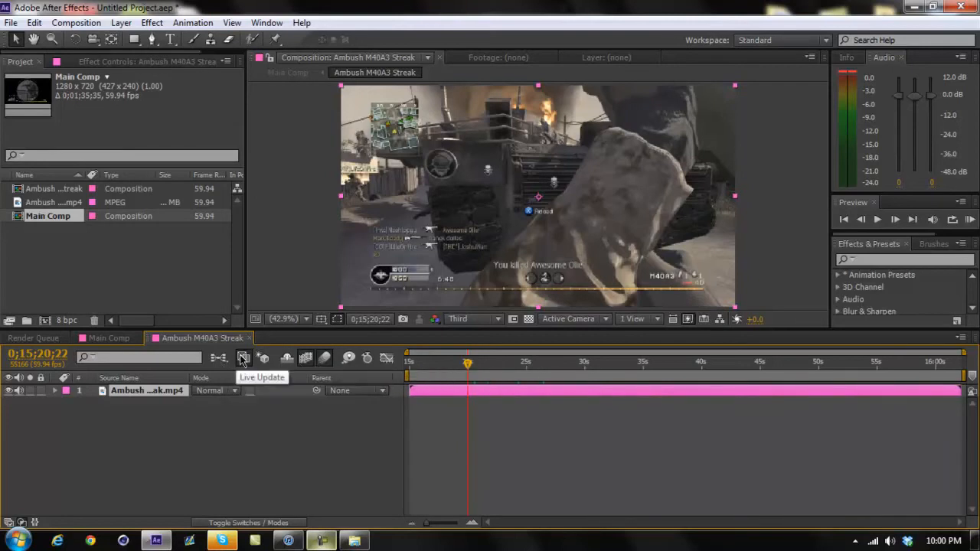
Examine the frame blending options available for the Ambush M40A3 Streak.mp4 layer, leaving the choice as it is.
right_click(425, 397)
left_click(421, 396)
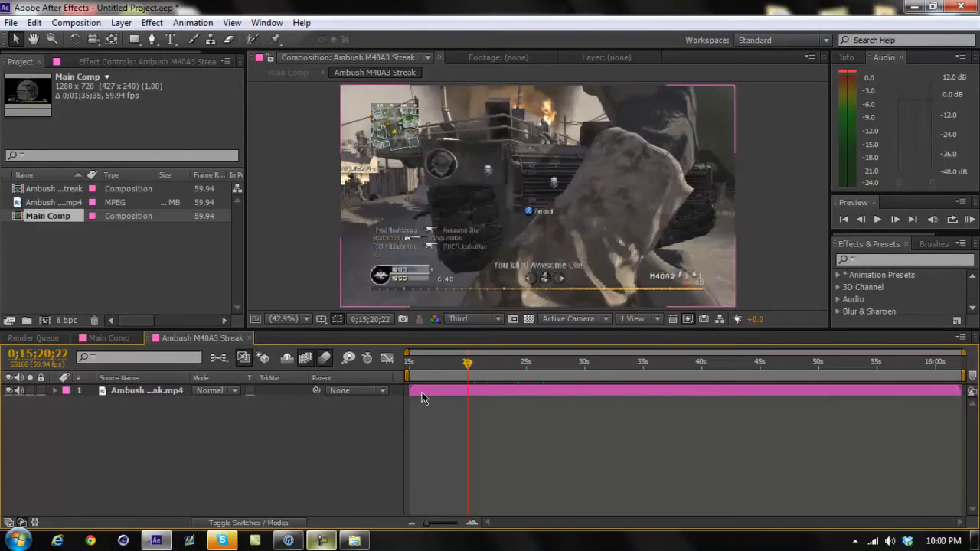
right_click(421, 397)
left_click(417, 423)
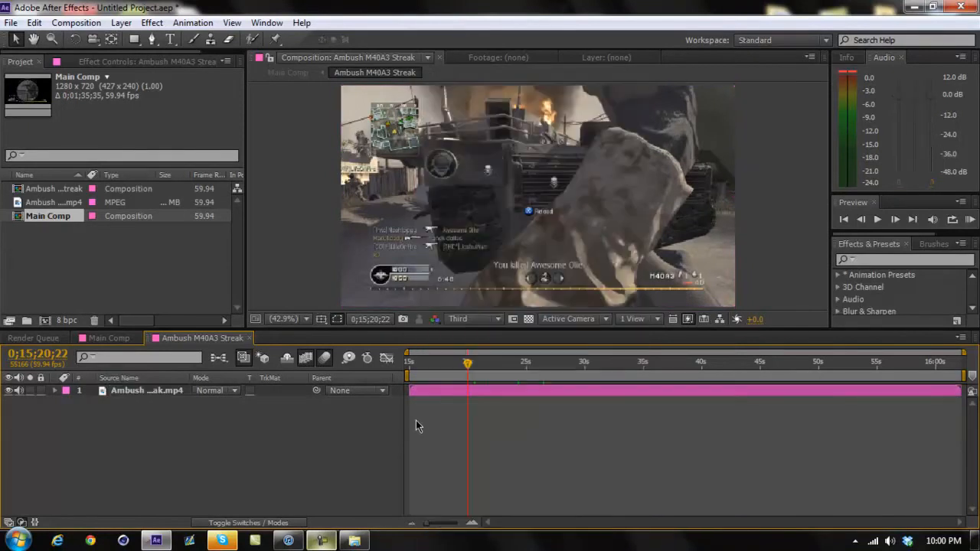
left_click(482, 396)
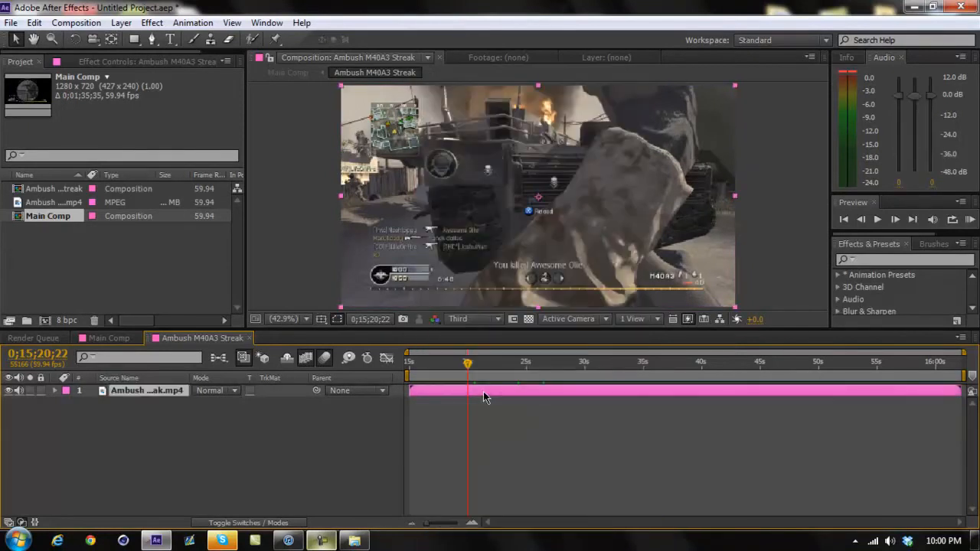
right_click(488, 392)
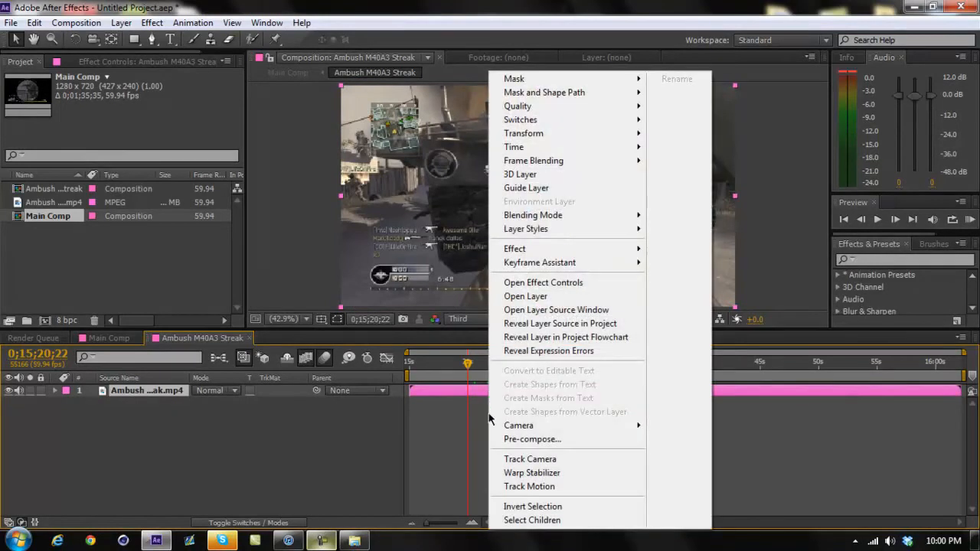
mouse_move(522, 162)
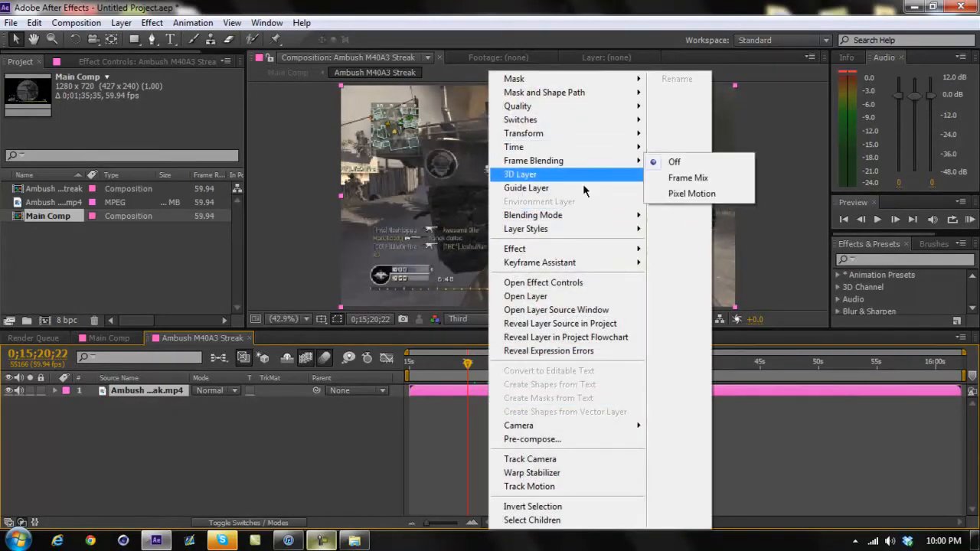
left_click(423, 425)
Play a RAM preview of the Ambush M40A3 Streak composition, stop it, and place the current time at 0;15;20;40.
mouse_move(469, 364)
left_mouse_down()
mouse_move(429, 376)
mouse_move(475, 366)
left_mouse_up()
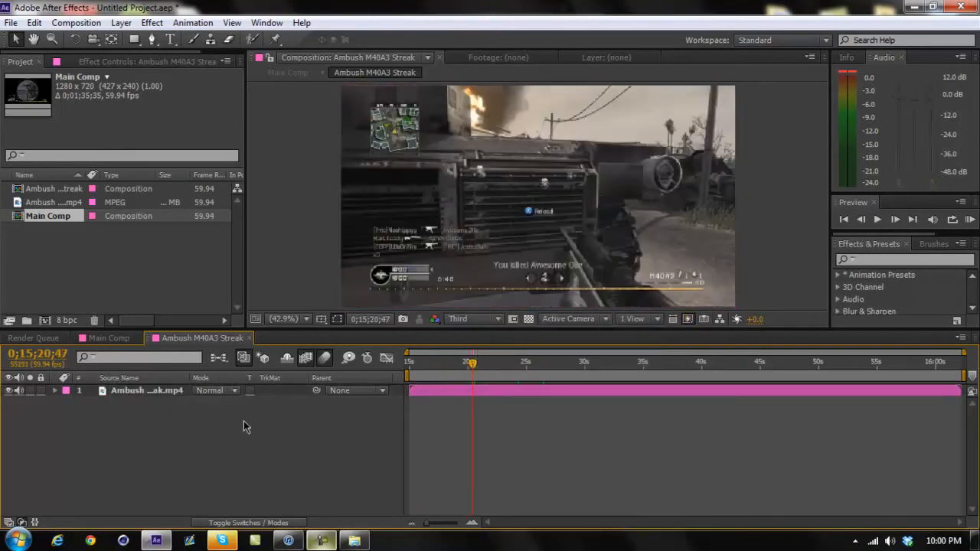
left_click(152, 396)
left_click(152, 400)
left_click(976, 220)
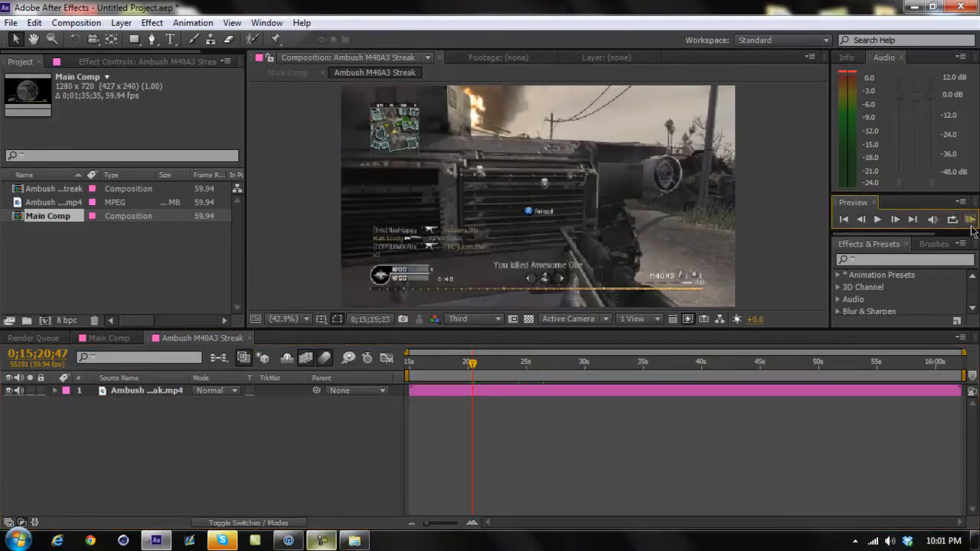
left_click(971, 220)
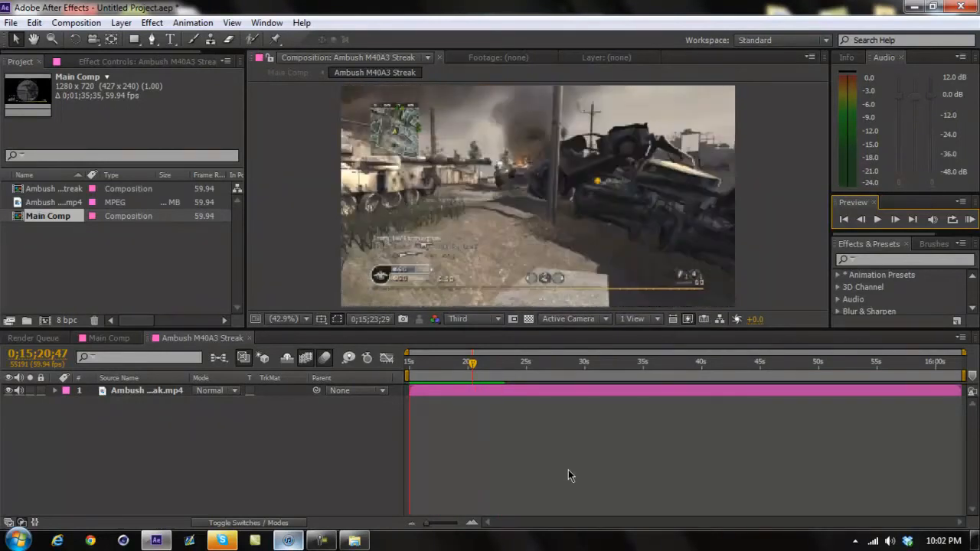
key("space")
left_click(468, 360)
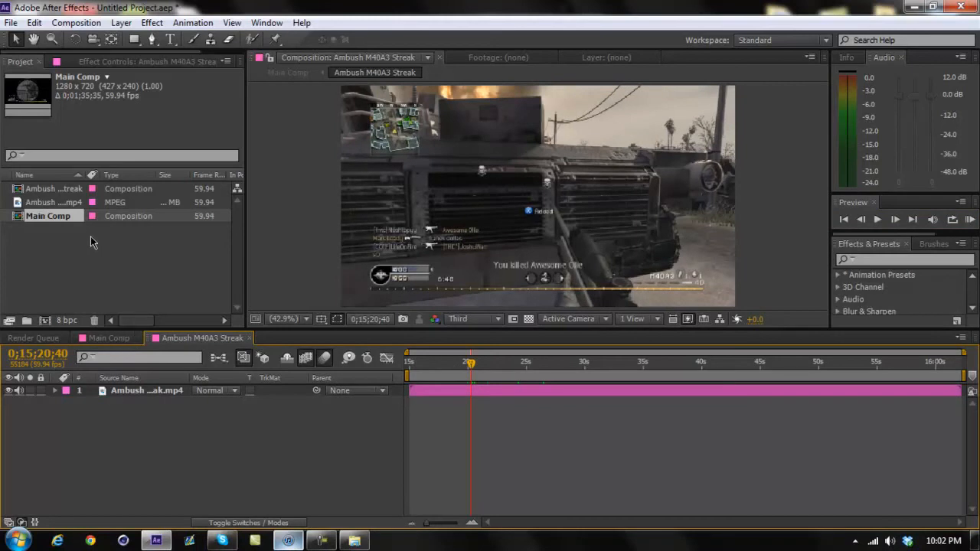
Switch to Main Comp and set the work area end at 0;00;47;05, where the nested clip ends.
left_click(111, 338)
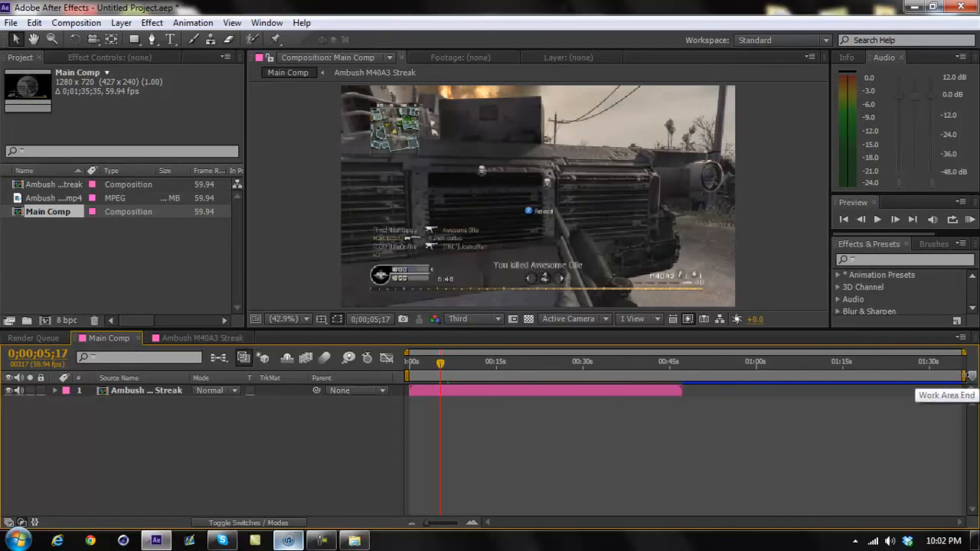
left_click_drag(964, 376, 964, 376)
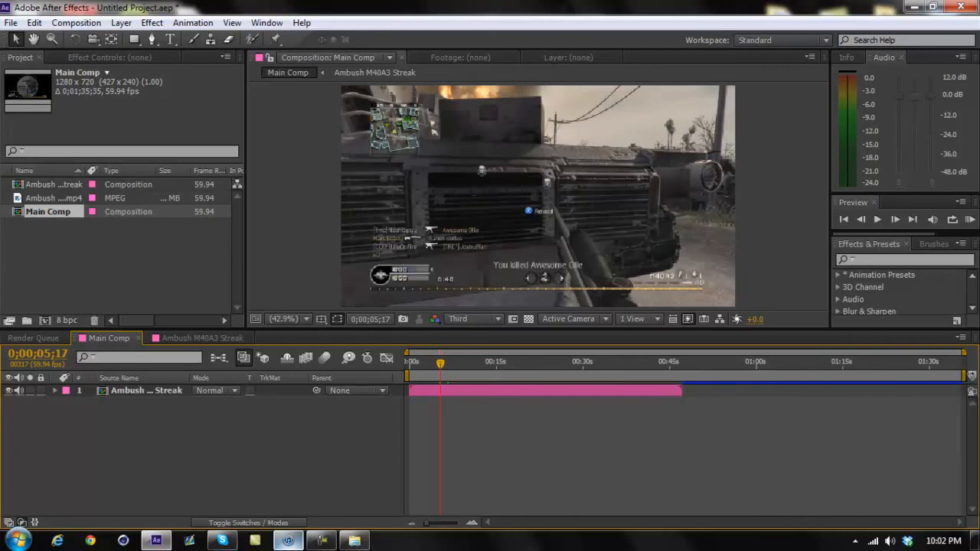
left_click(680, 389)
left_click_drag(443, 366, 682, 420)
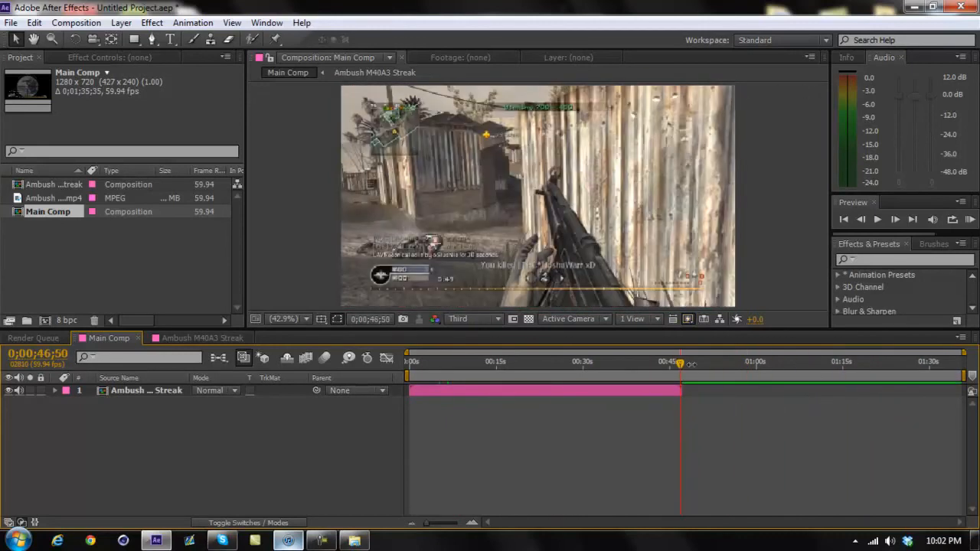
left_click_drag(681, 363, 683, 363)
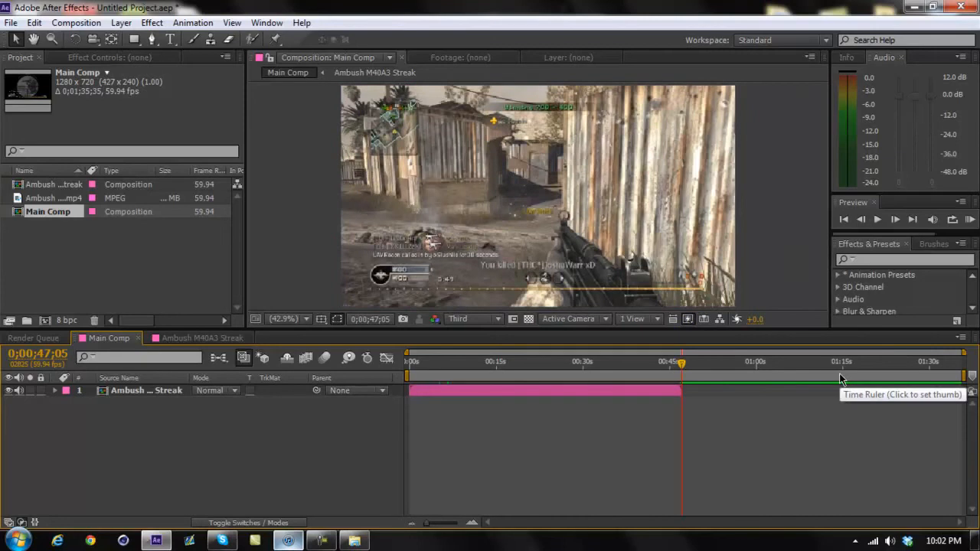
key("n")
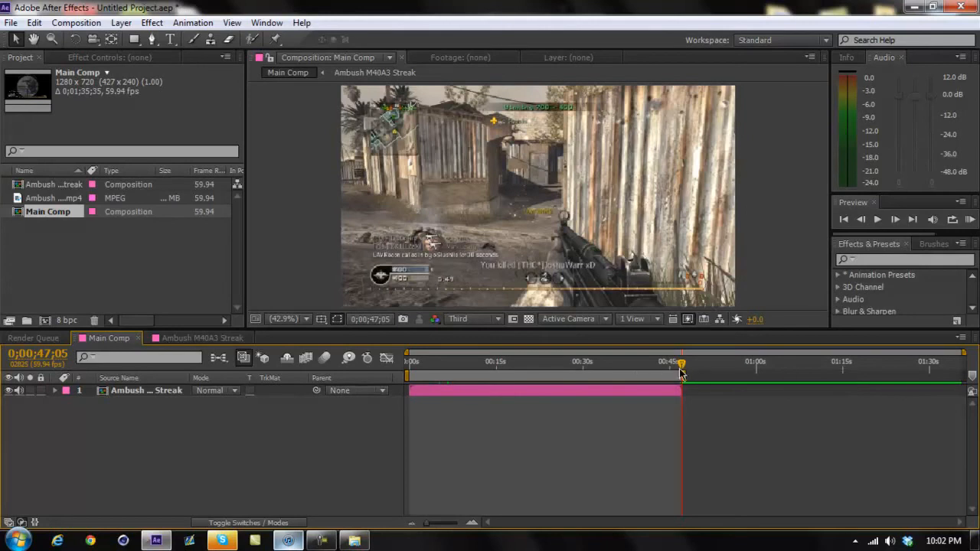
Try a work area start of 0;00;13;10 in Main Comp and return the start to the composition's beginning.
left_click(486, 365)
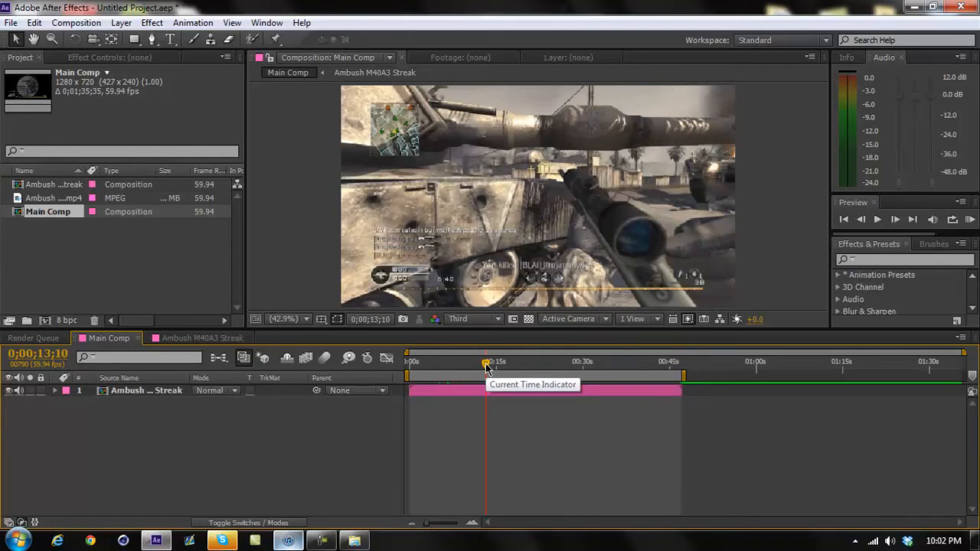
key("b")
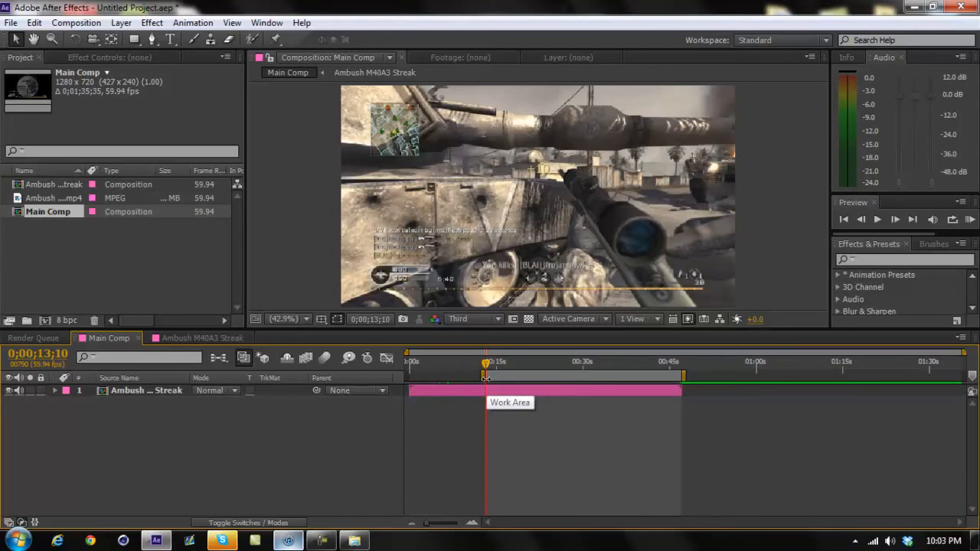
left_click_drag(485, 377, 145, 417)
left_click_drag(607, 376, 683, 375)
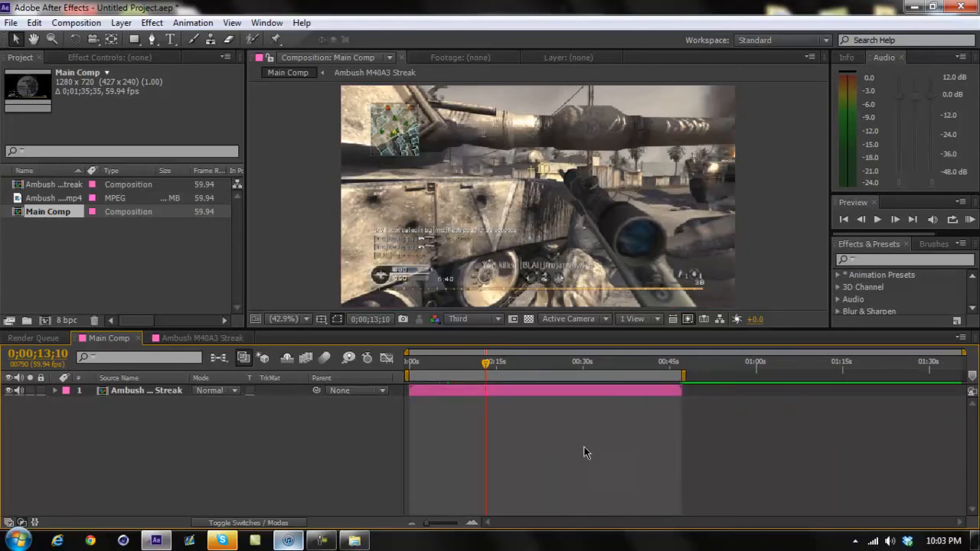
Move the current time to 0;00;20;00 and add Main Comp to the render queue.
left_click_drag(490, 362, 525, 373)
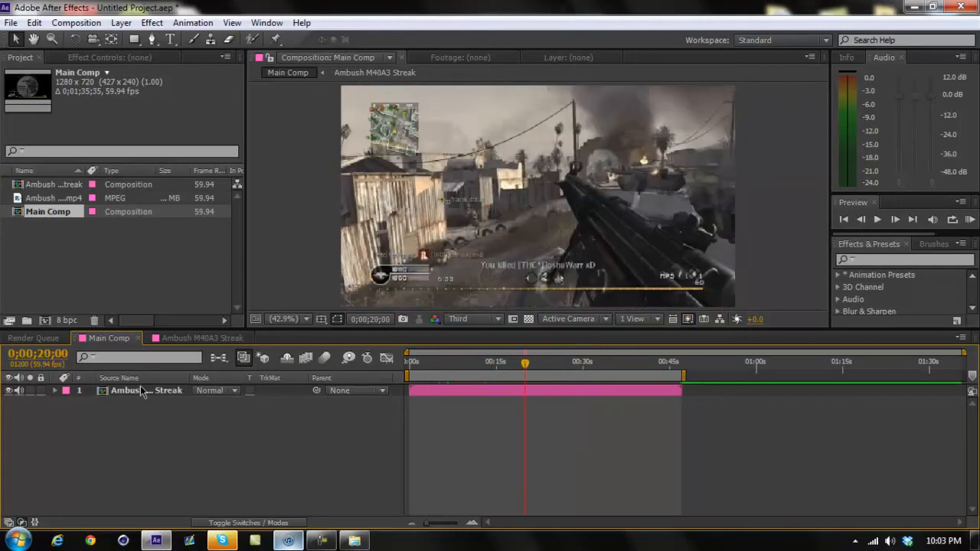
left_click(68, 24)
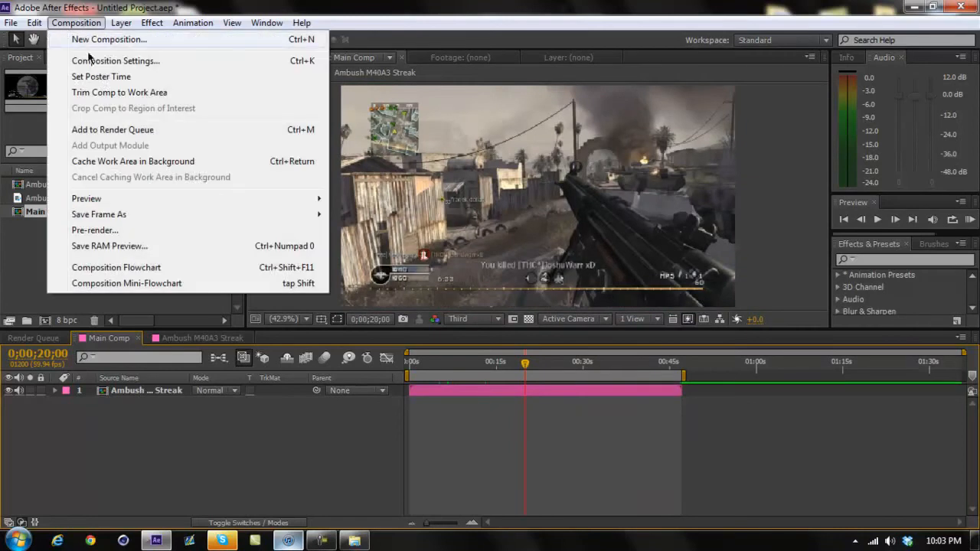
left_click(108, 130)
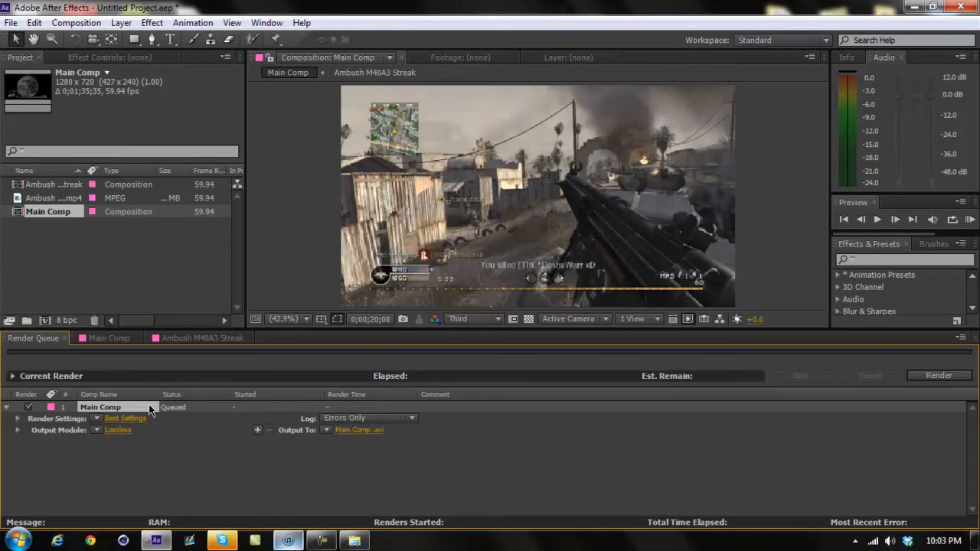
Set Main Comp's render settings to use a custom frame rate of 30 instead of the composition's rate.
left_click(120, 420)
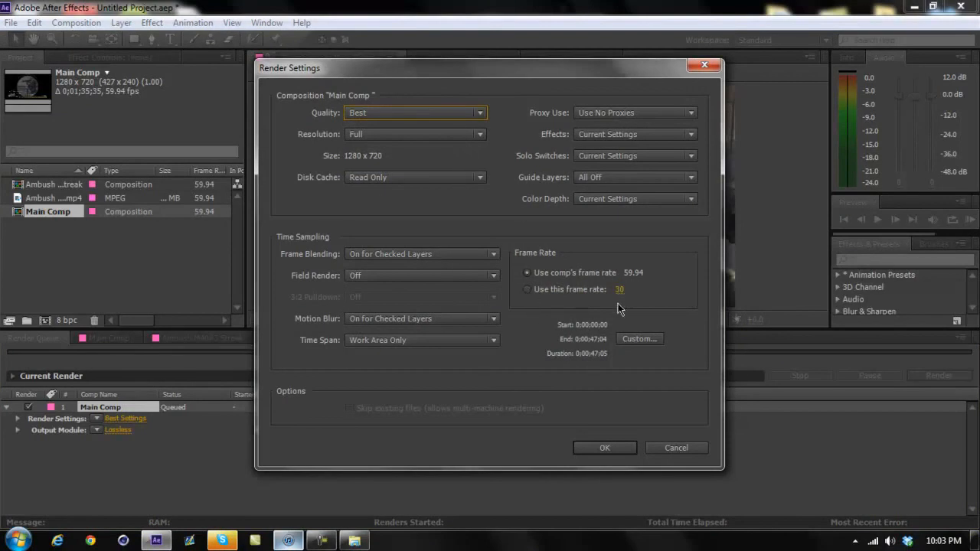
left_click(528, 289)
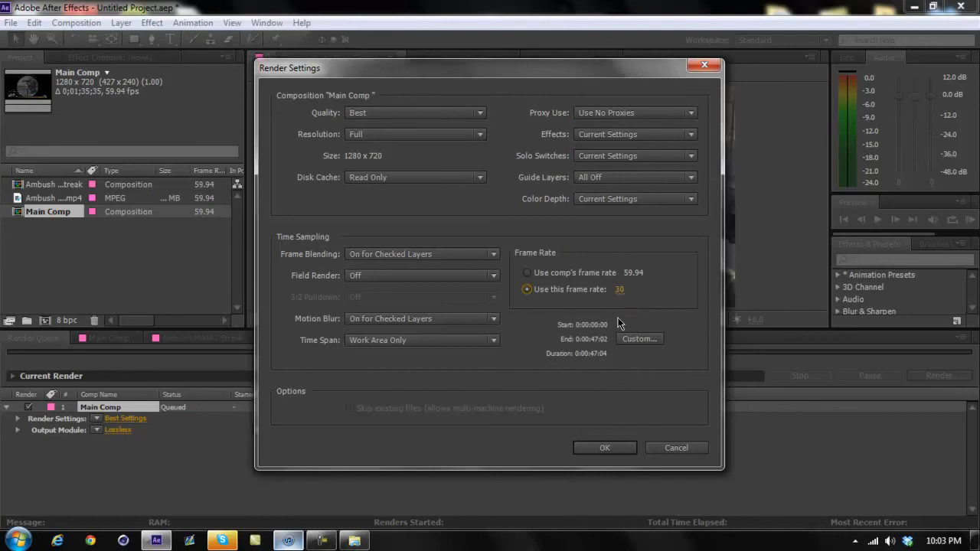
left_click(602, 447)
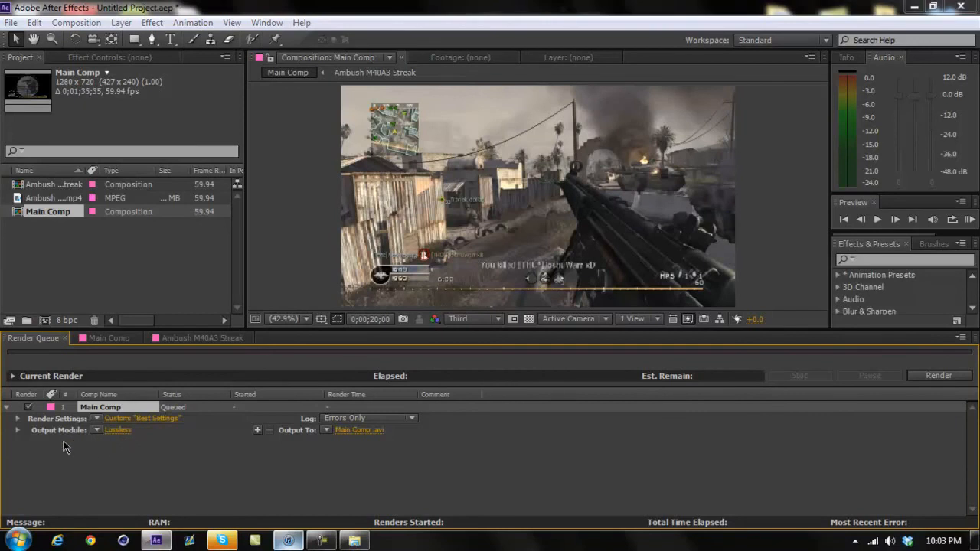
Set Main Comp's output module to H.264 with audio output enabled, accepting the existing H.264 video format options.
left_click(118, 430)
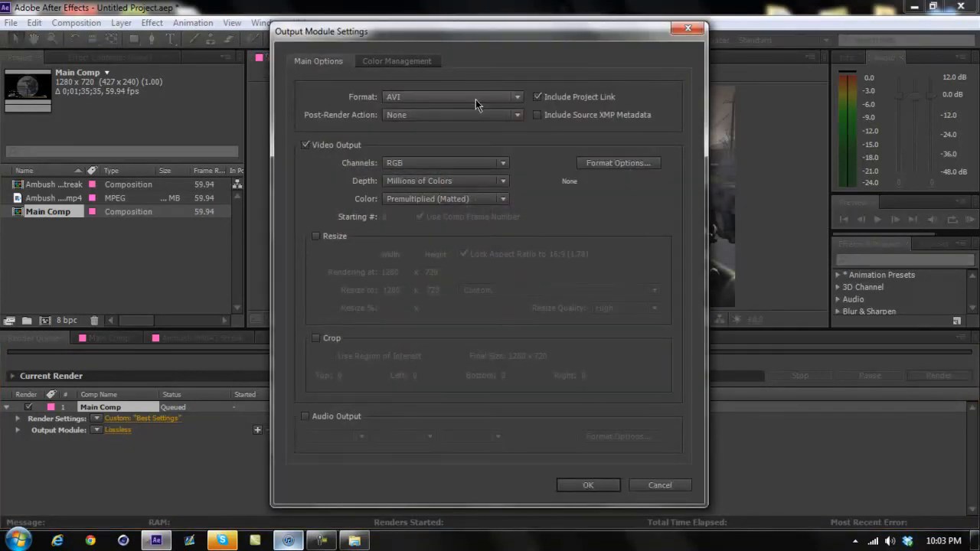
left_click(476, 100)
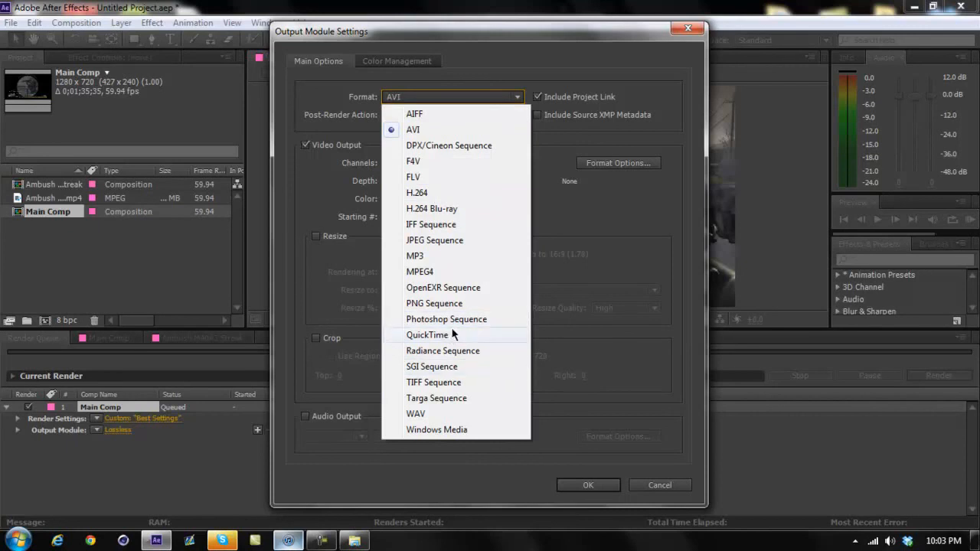
left_click(444, 195)
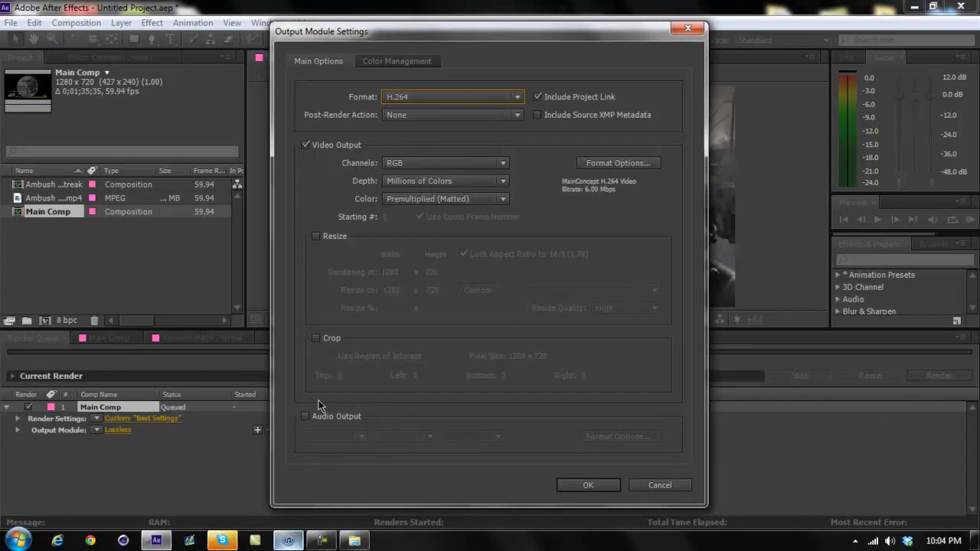
left_click(306, 415)
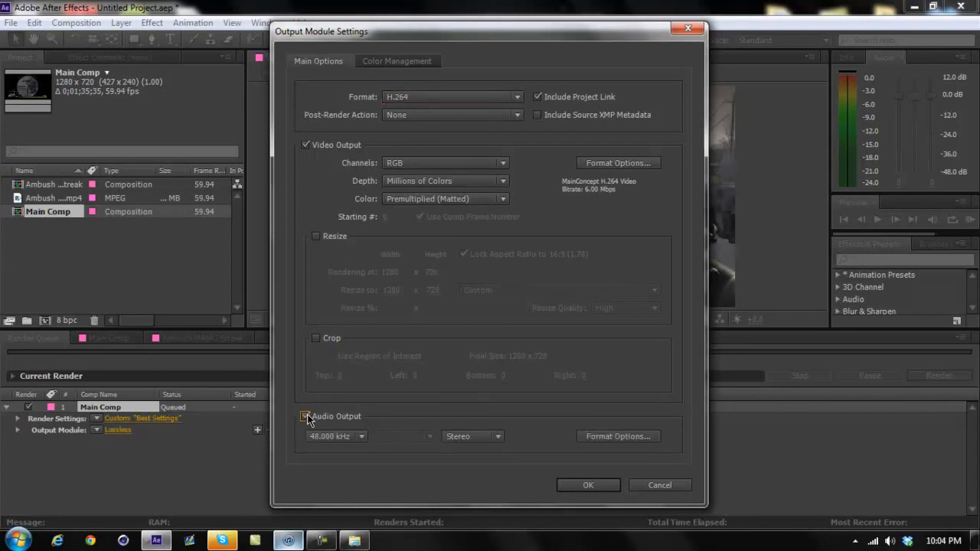
left_click(619, 163)
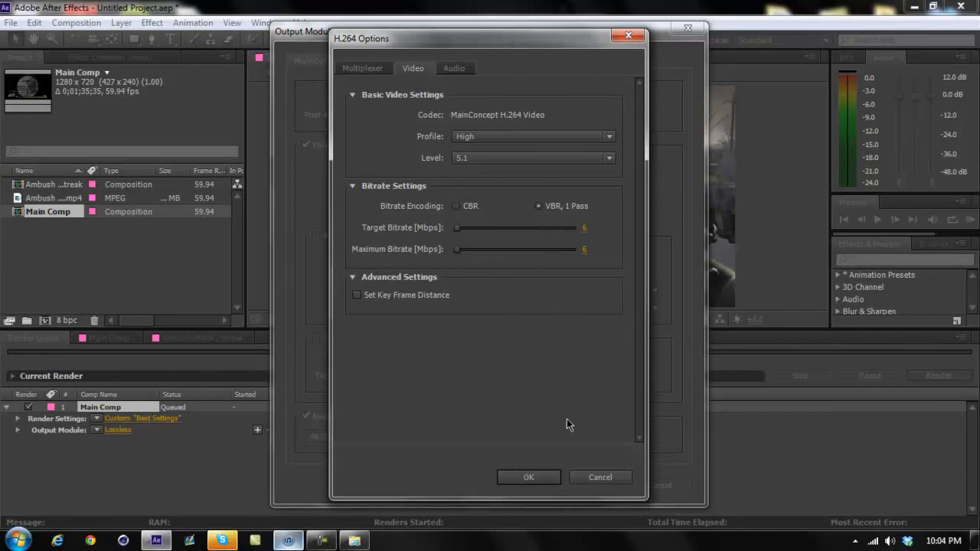
left_click(545, 476)
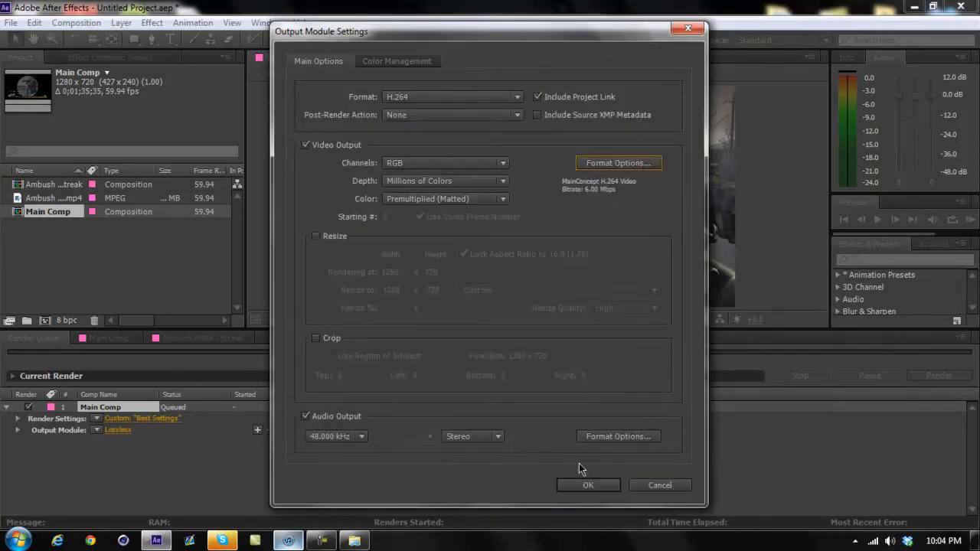
left_click(587, 487)
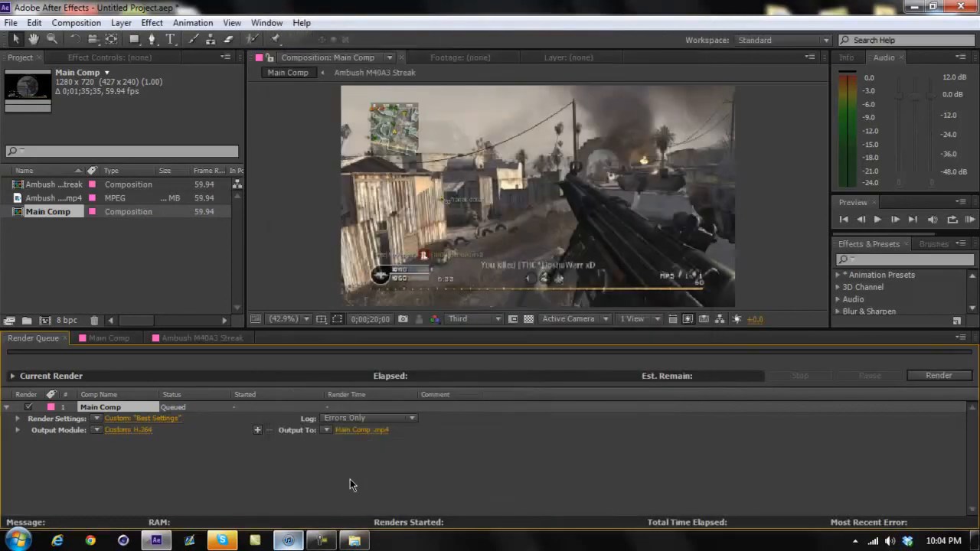
Check the save location, file name and file type for Main Comp's rendered movie without saving any change.
left_click(358, 430)
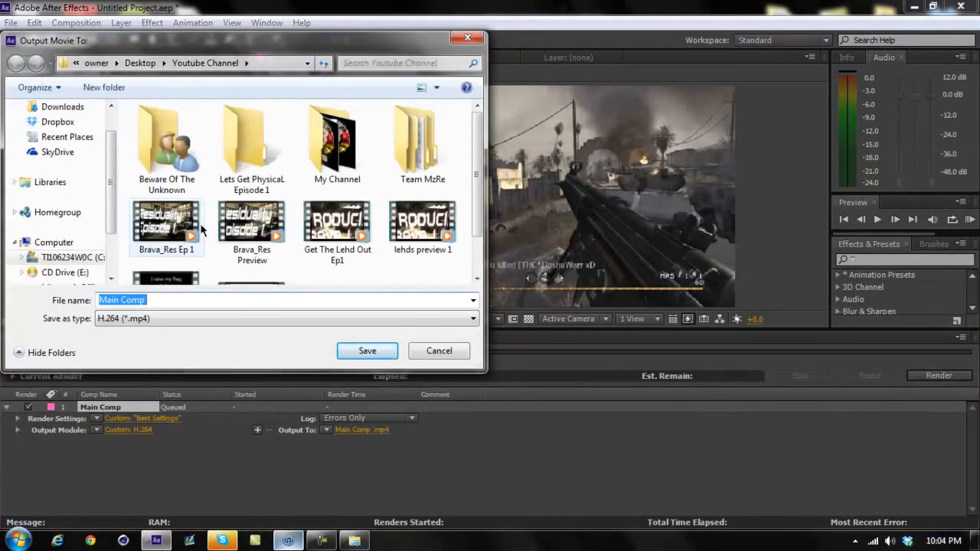
left_click(467, 40)
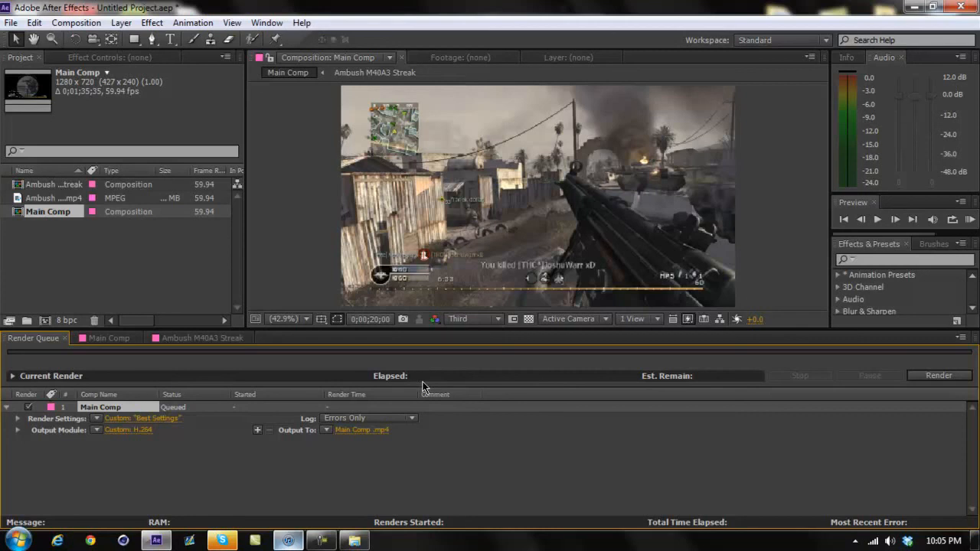
left_click(425, 434)
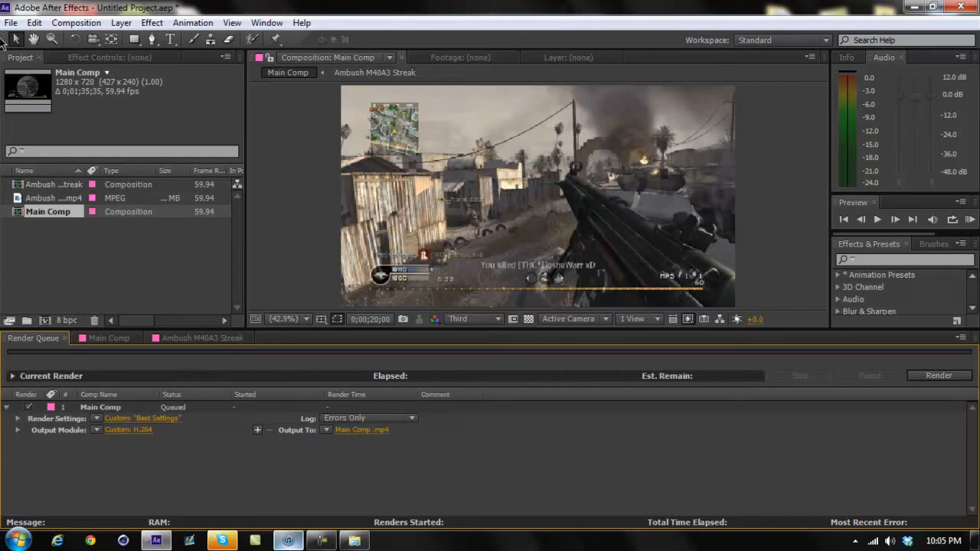
left_click(107, 339)
left_click(50, 341)
left_click(103, 339)
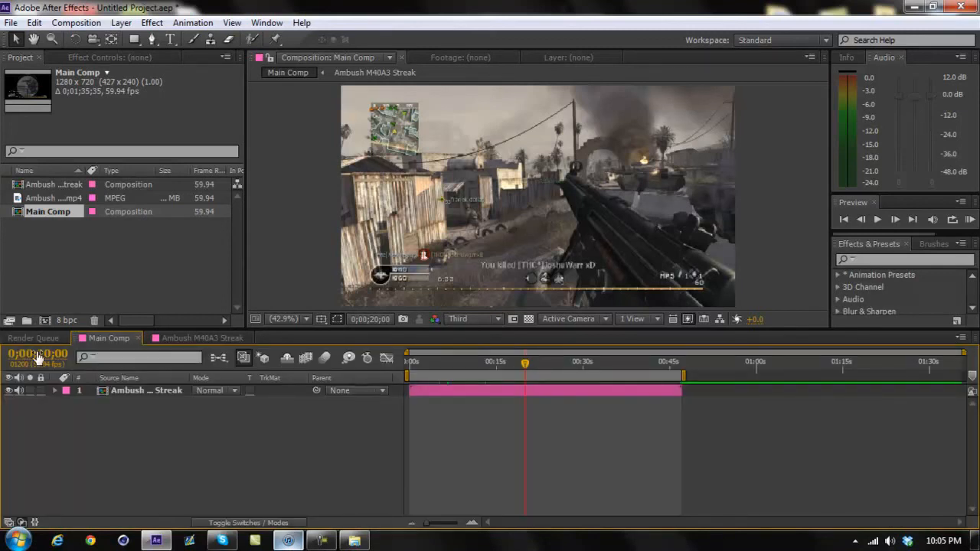
left_click(48, 338)
left_click(105, 343)
left_click(50, 342)
left_click(90, 342)
left_click(39, 340)
left_click(119, 339)
left_click(48, 340)
left_click(99, 342)
left_click(95, 259)
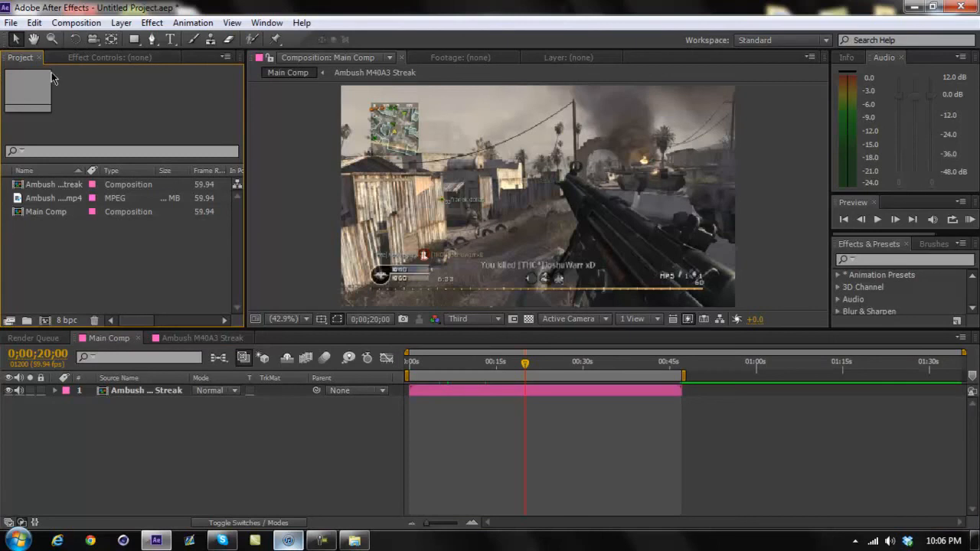
left_click(322, 540)
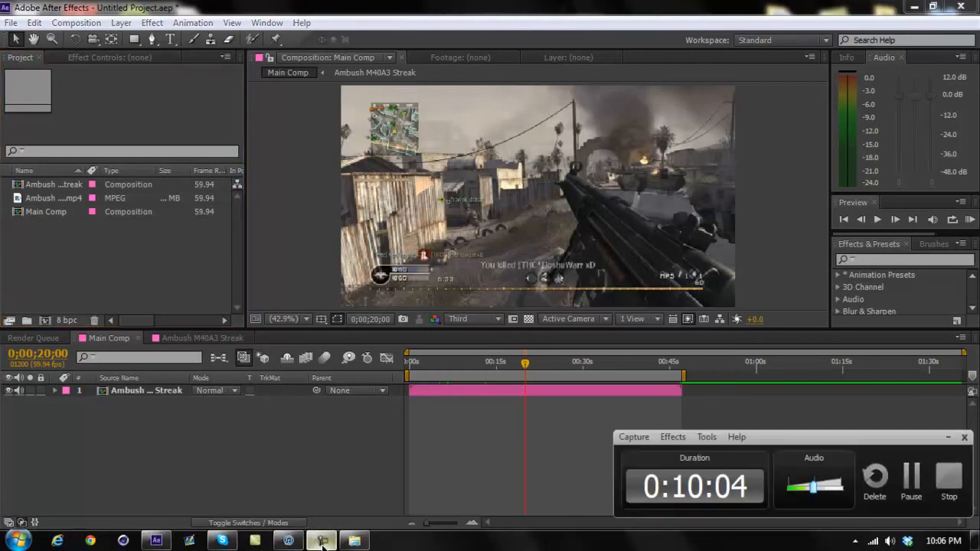
left_click(322, 540)
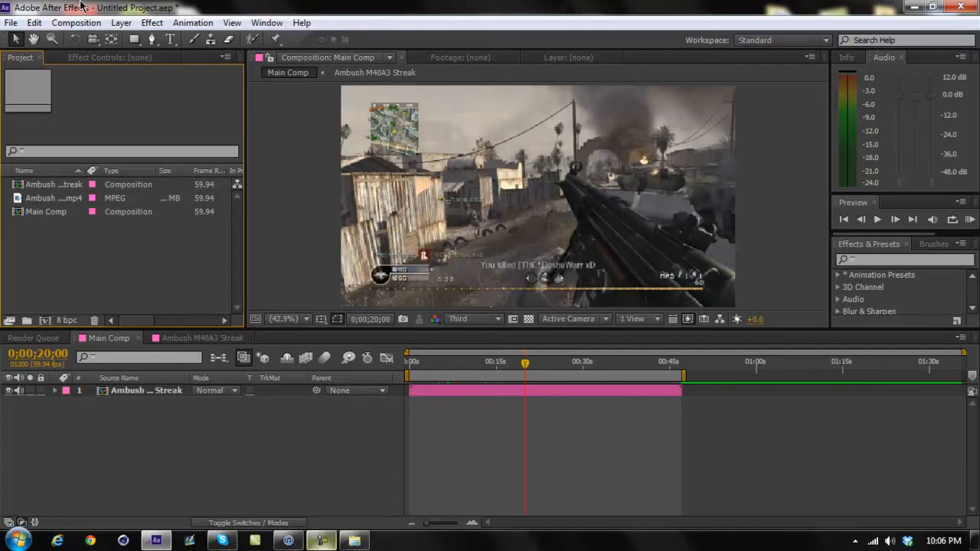
left_click(146, 414)
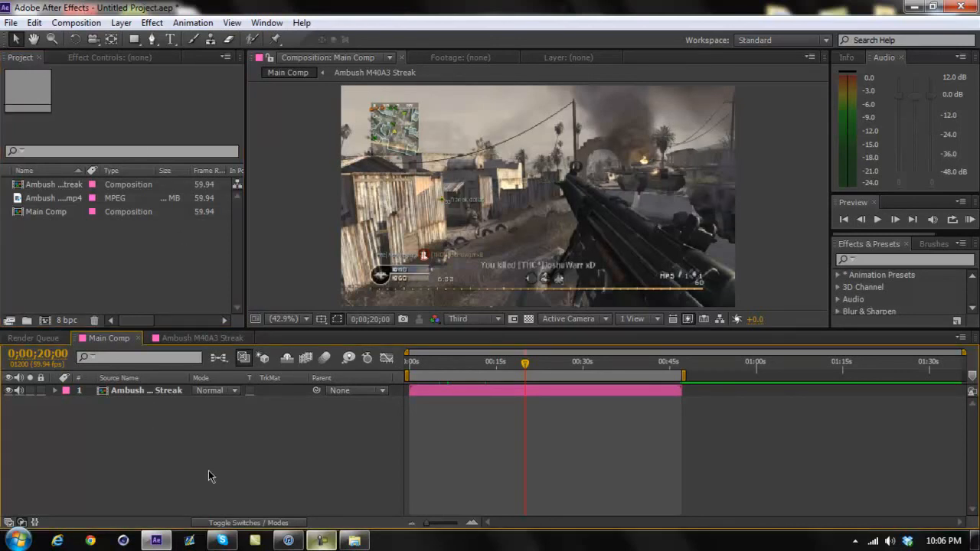
left_click(323, 540)
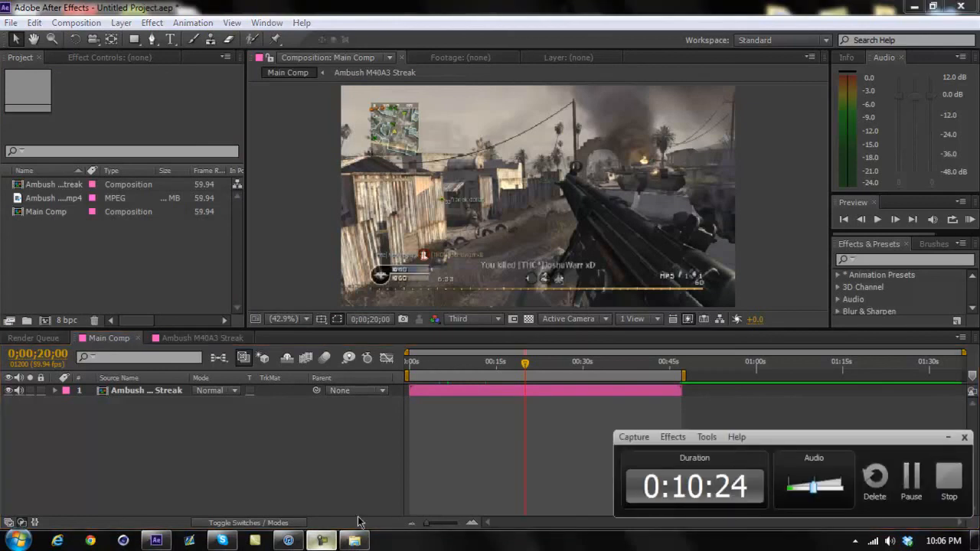